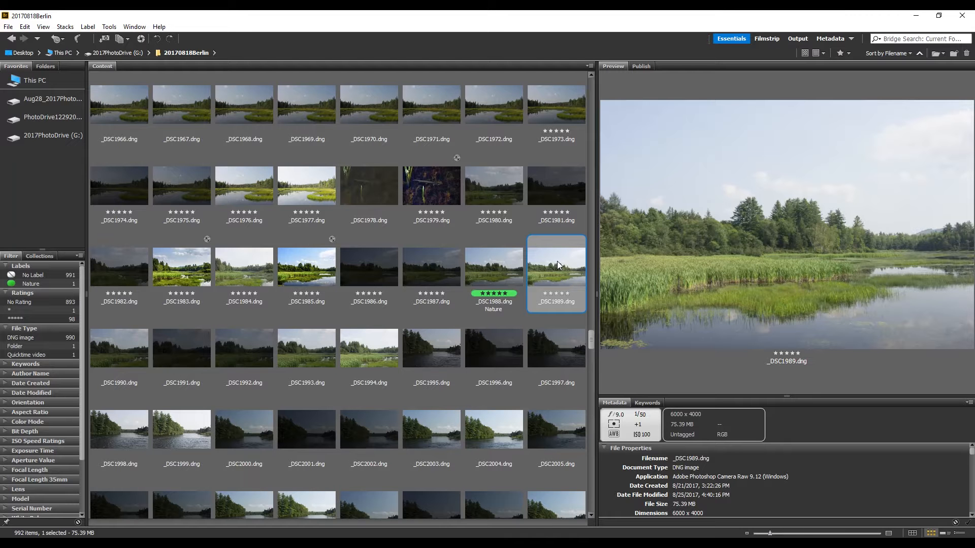
# Open _DSC1989.dng in Camera Raw and set Contrast to +70, Clarity to +30, Highlights to -100 and Exposure to -0.65
pyautogui.doubleClick(556, 261)
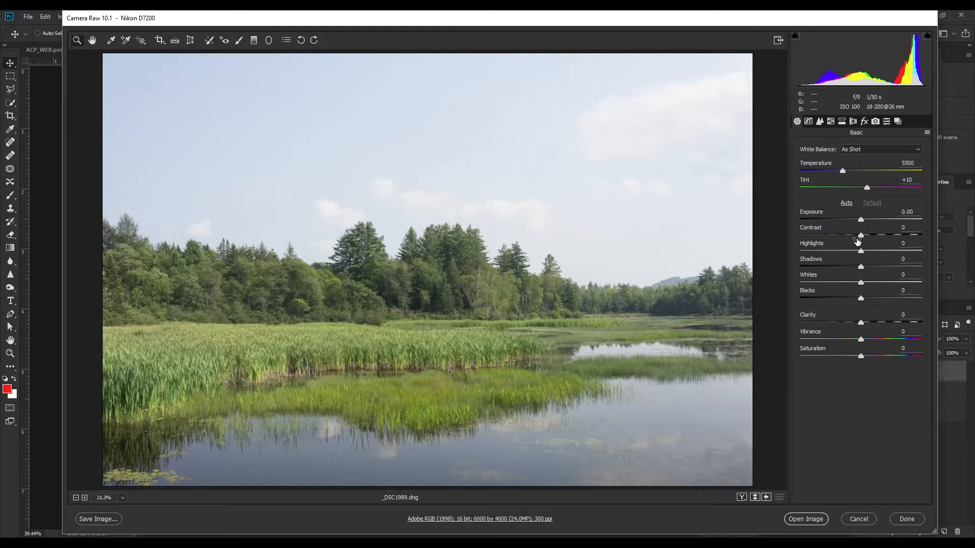
pyautogui.moveTo(861, 235); pyautogui.dragTo(903, 241)
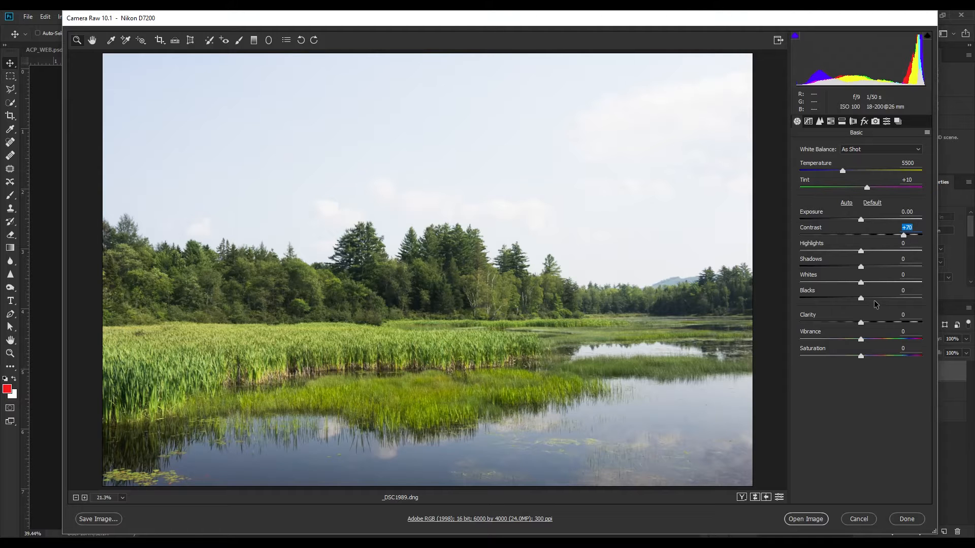
pyautogui.moveTo(861, 323); pyautogui.dragTo(880, 322)
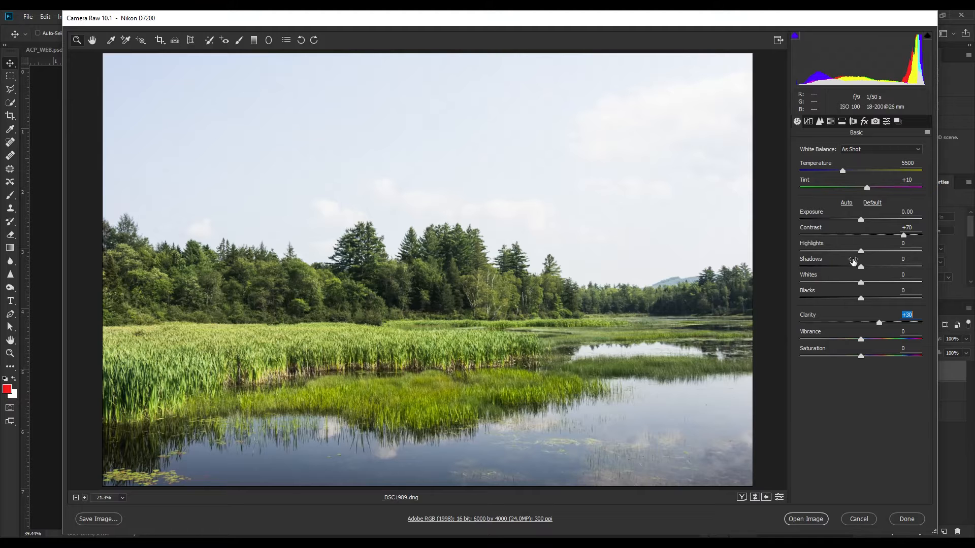
pyautogui.moveTo(861, 252); pyautogui.dragTo(798, 267)
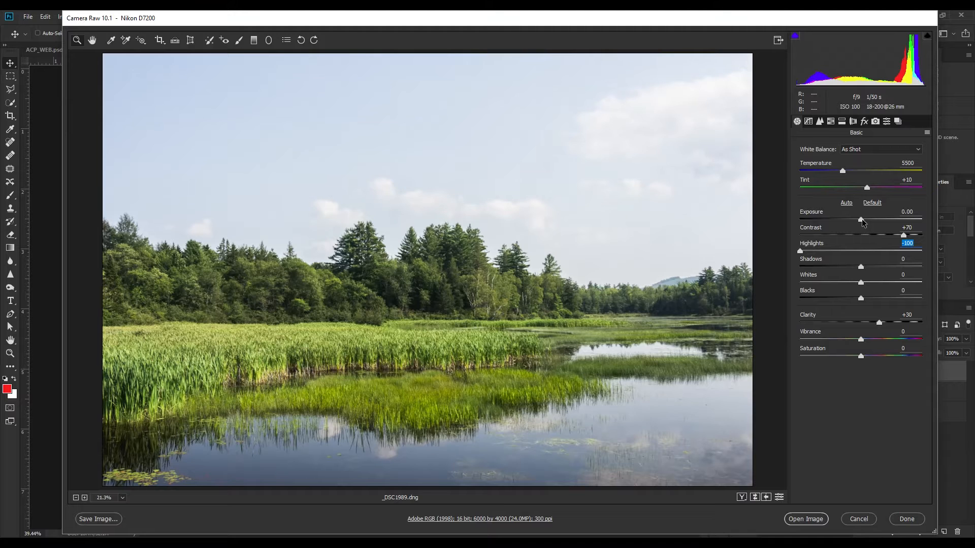
pyautogui.moveTo(861, 221); pyautogui.dragTo(856, 227)
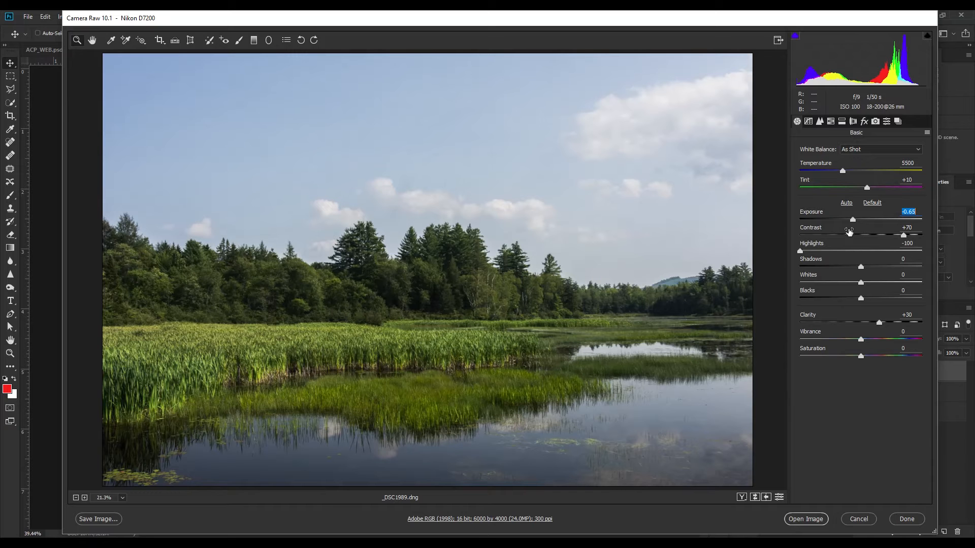
# In the HSL adjustments, set the Blues luminance to -10 and the Blues saturation to +8
pyautogui.click(830, 122)
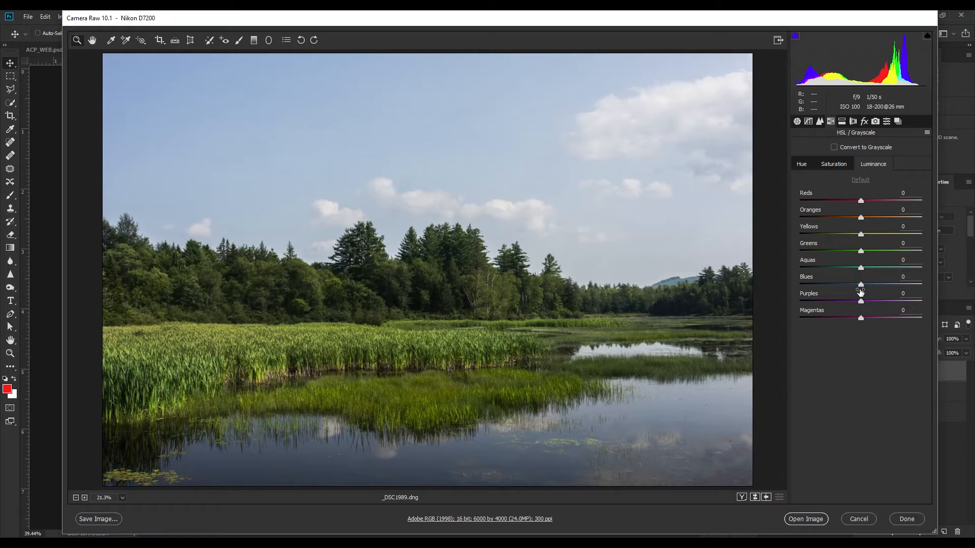
pyautogui.moveTo(861, 289); pyautogui.dragTo(797, 299)
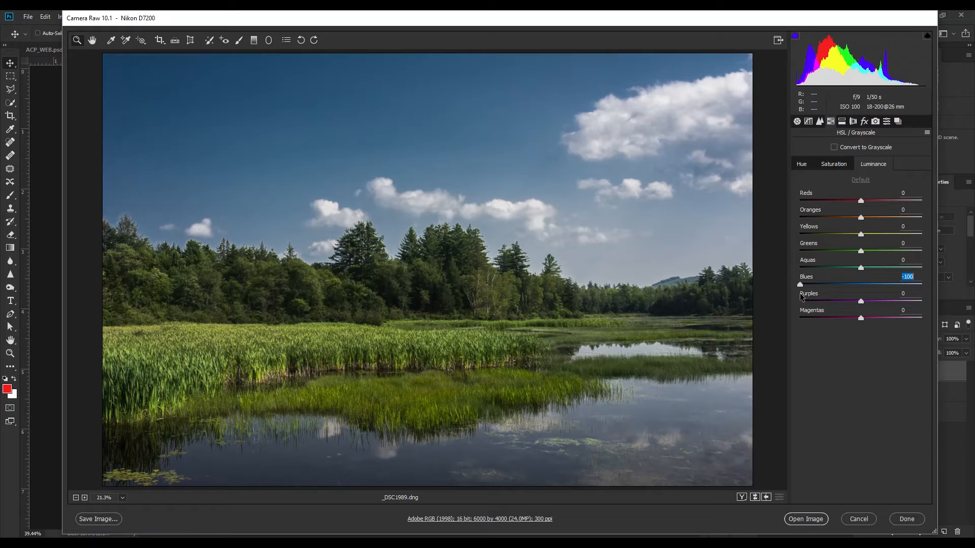
pyautogui.moveTo(802, 297); pyautogui.dragTo(852, 278)
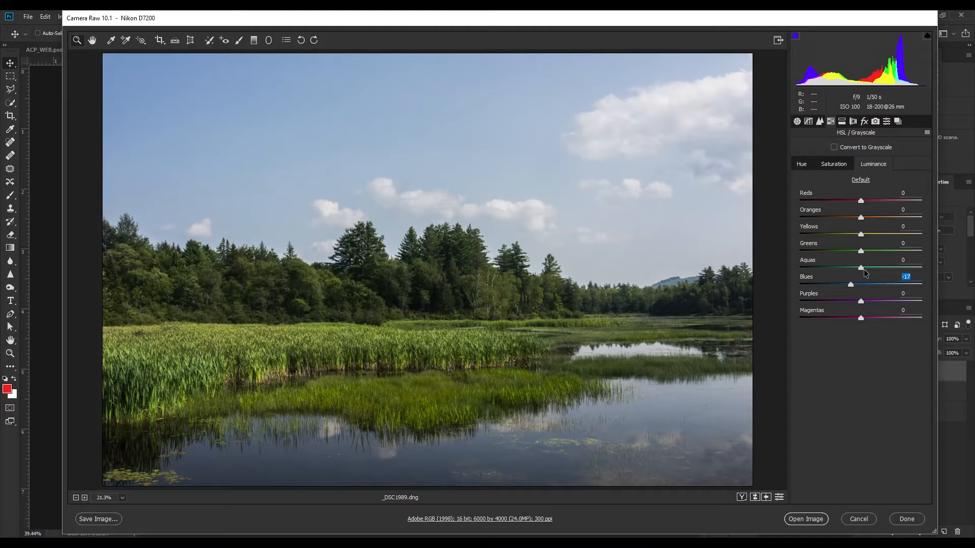
pyautogui.moveTo(862, 267); pyautogui.dragTo(861, 266)
pyautogui.click(851, 284)
pyautogui.moveTo(850, 283); pyautogui.dragTo(855, 283)
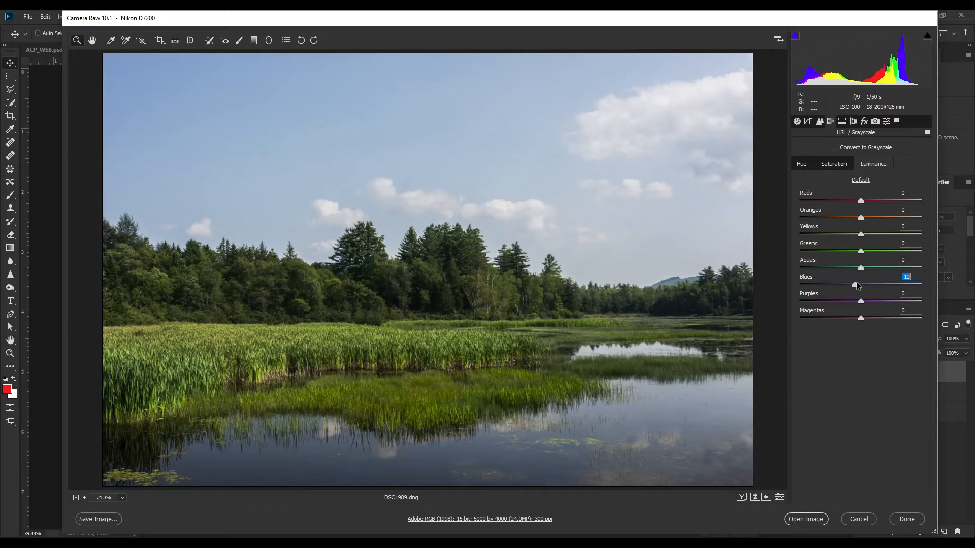
pyautogui.click(830, 165)
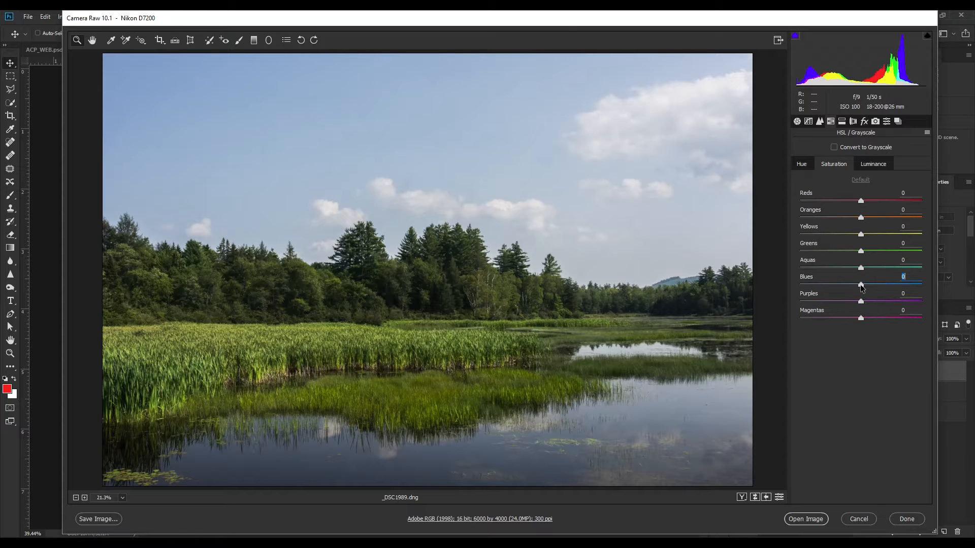
pyautogui.moveTo(861, 286)
pyautogui.mouseDown()
pyautogui.moveTo(966, 289)
pyautogui.moveTo(865, 293)
pyautogui.mouseUp()
# Open the adjusted raw photo in Photoshop as a smart object
pyautogui.press('shift')
pyautogui.press('shift')
pyautogui.click(806, 519)
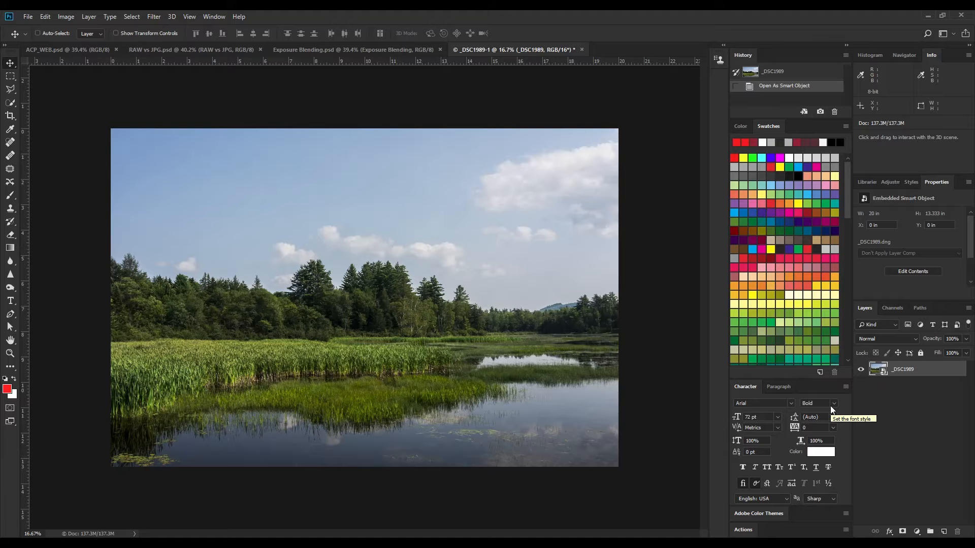
# Create an independent duplicate of the _DSC1989 layer with New Smart Object via Copy and toggle the copy's visibility to compare
pyautogui.rightClick(934, 374)
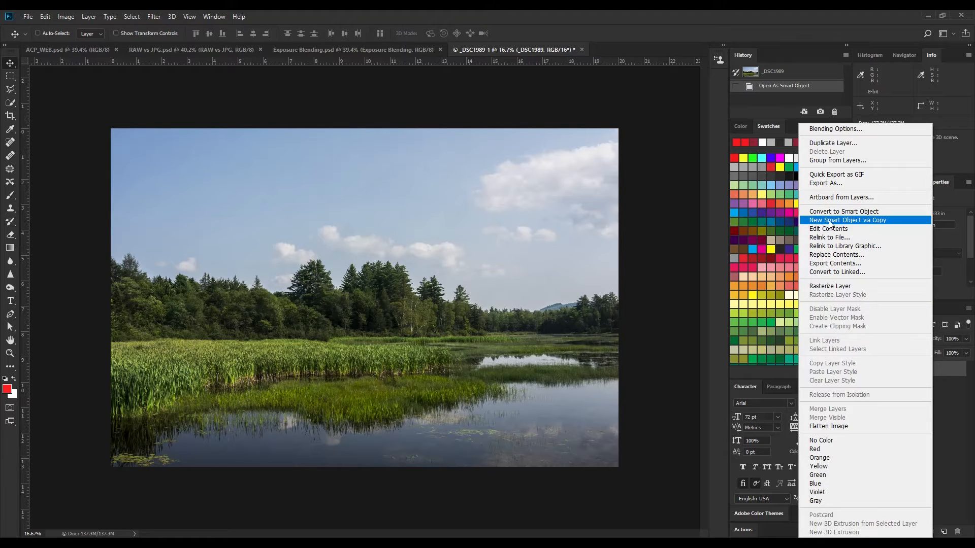
pyautogui.click(888, 221)
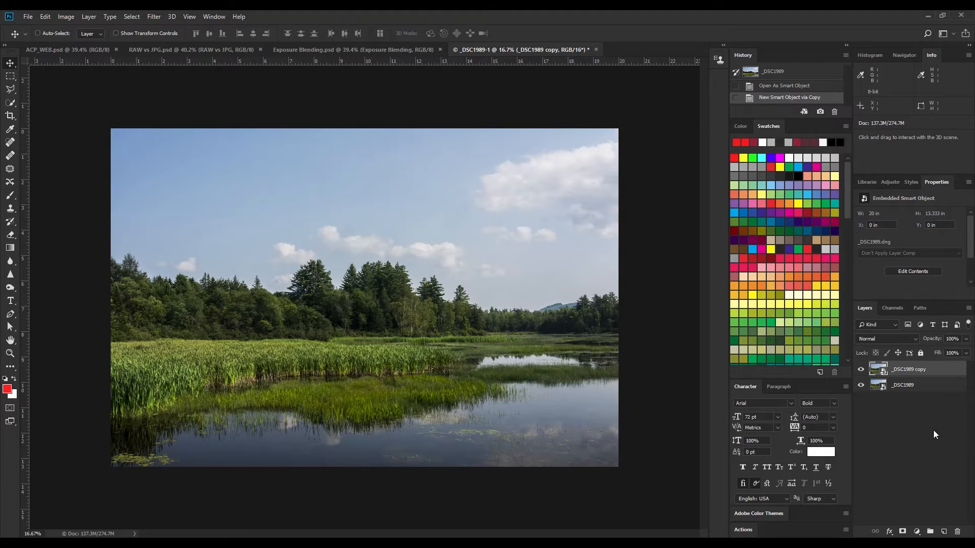
pyautogui.click(860, 372)
pyautogui.click(860, 372)
pyautogui.click(860, 372)
pyautogui.click(860, 372)
# Reopen the layer copy's raw settings and reset the Blues luminance and saturation to 0
pyautogui.doubleClick(878, 372)
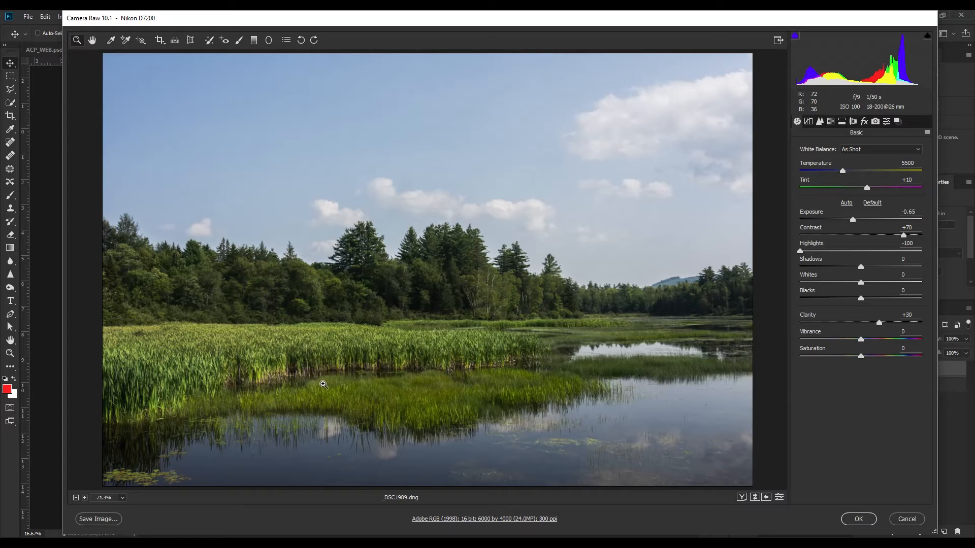
pyautogui.click(830, 124)
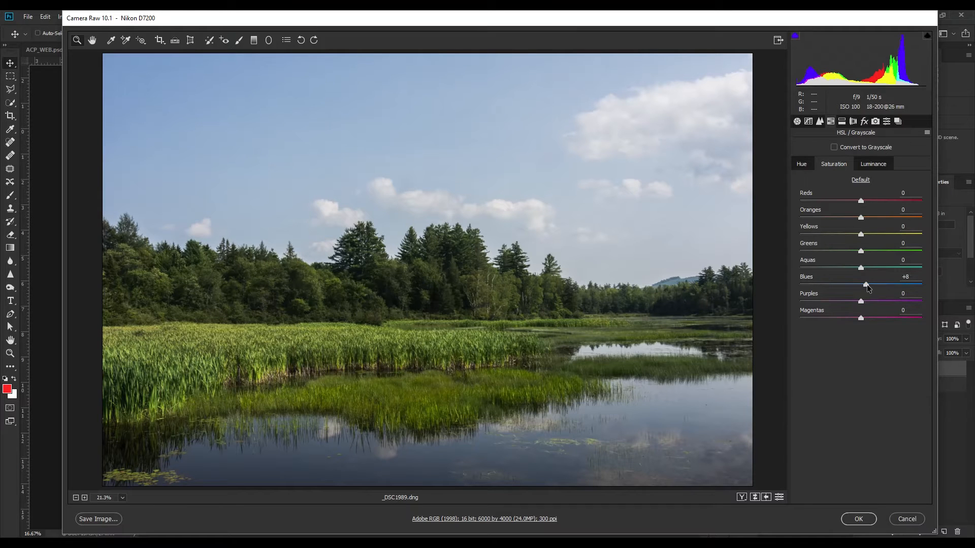
pyautogui.click(869, 167)
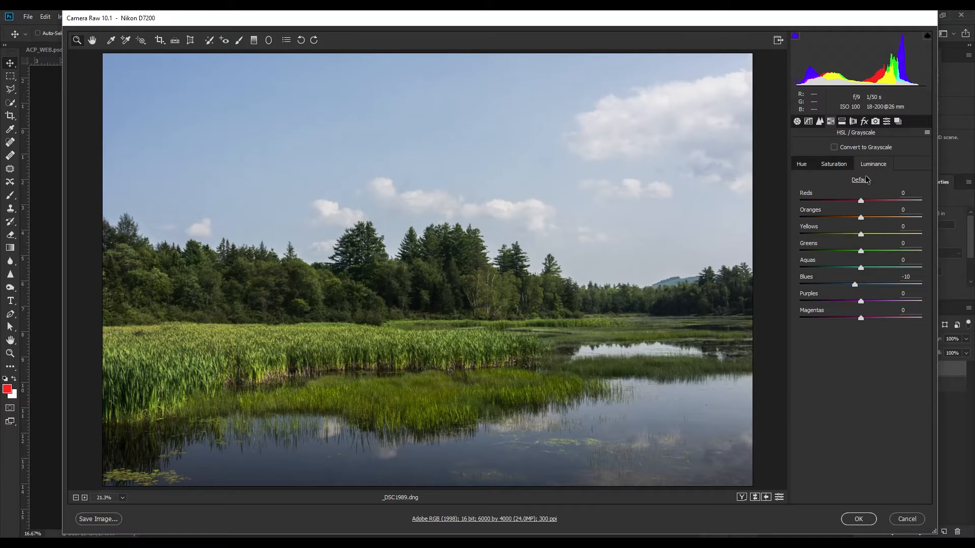
pyautogui.doubleClick(855, 285)
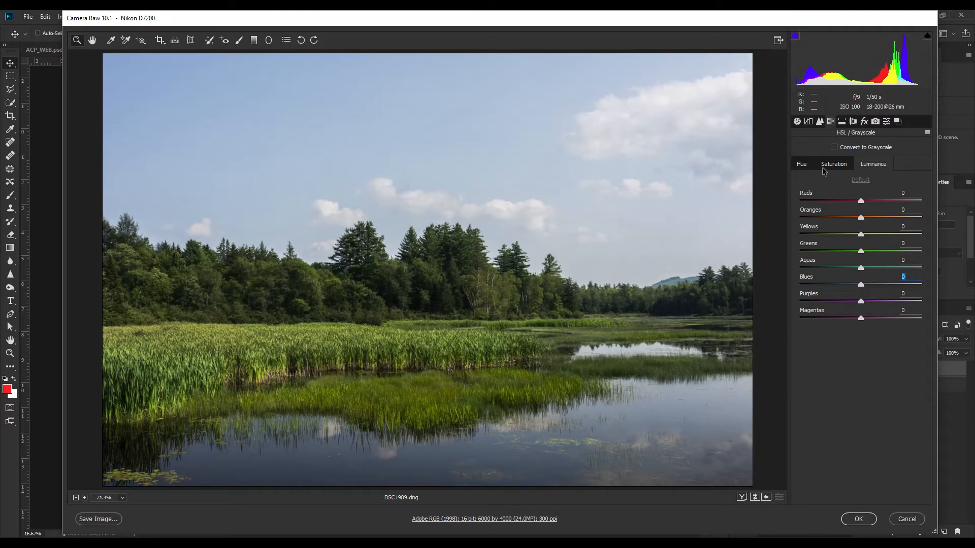
# In the copy's basic adjustments, set Exposure to -0.15 and Shadows to +12, keeping Highlights at -100
pyautogui.click(796, 121)
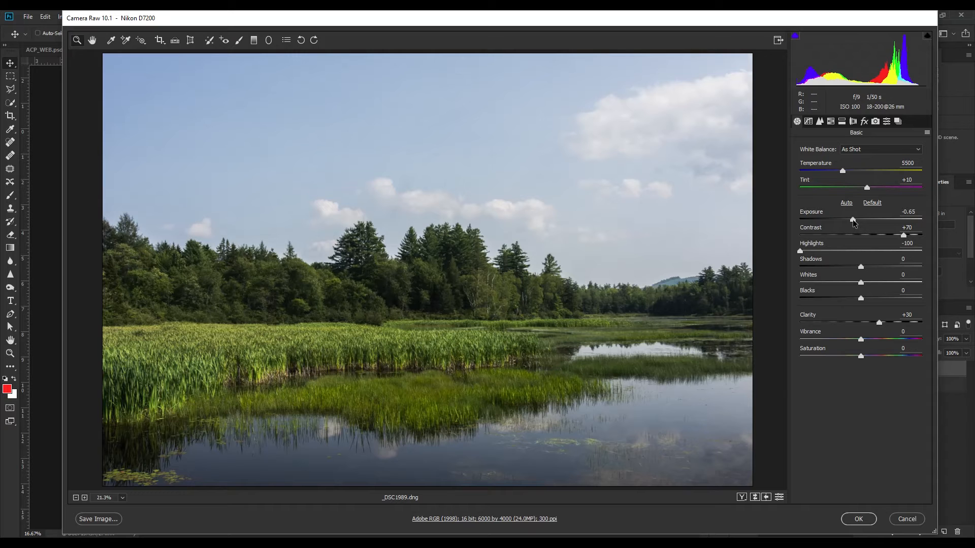
pyautogui.moveTo(853, 222); pyautogui.dragTo(860, 220)
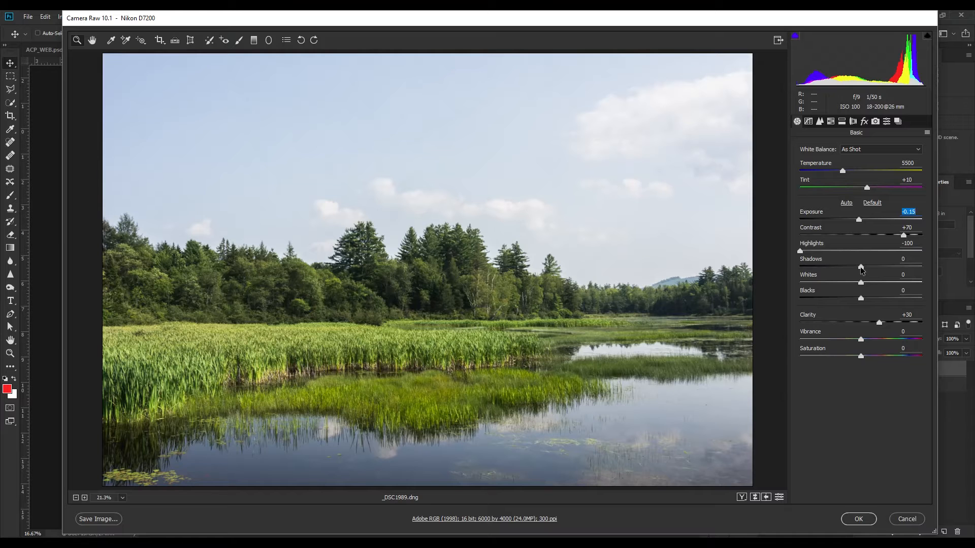
pyautogui.moveTo(860, 267)
pyautogui.mouseDown()
pyautogui.moveTo(887, 275)
pyautogui.moveTo(869, 282)
pyautogui.mouseUp()
pyautogui.moveTo(801, 251); pyautogui.dragTo(784, 268)
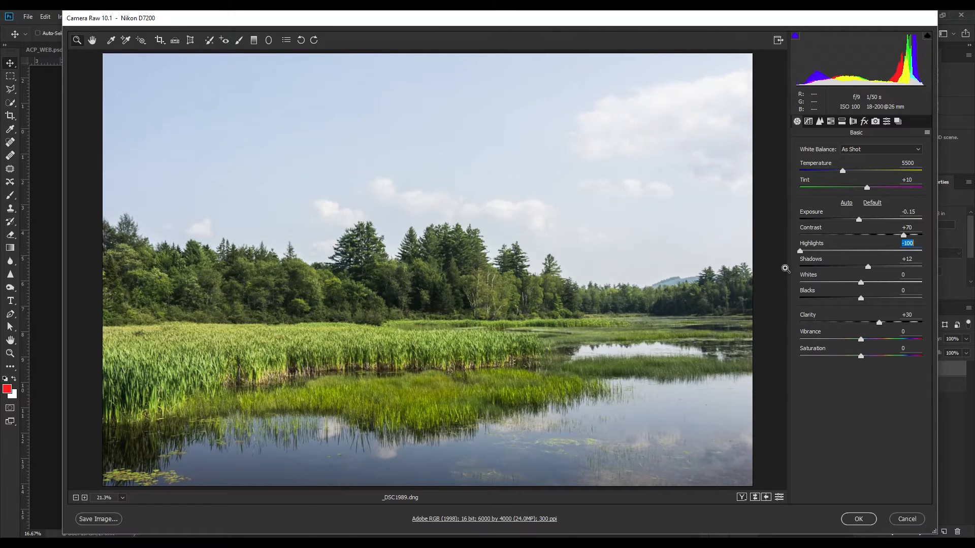
# Set Whites to +50 and Blacks to -43 for the layer copy
pyautogui.click(861, 284)
pyautogui.moveTo(861, 283); pyautogui.dragTo(833, 298)
pyautogui.keyDown('alt'); pyautogui.click(838, 290); pyautogui.keyUp('alt')
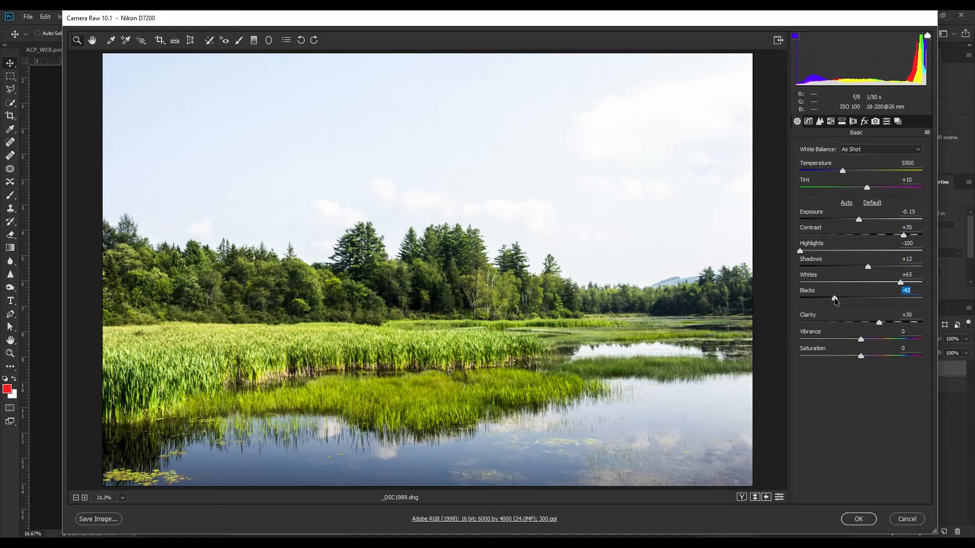
pyautogui.click(900, 283)
pyautogui.moveTo(900, 284); pyautogui.dragTo(893, 292)
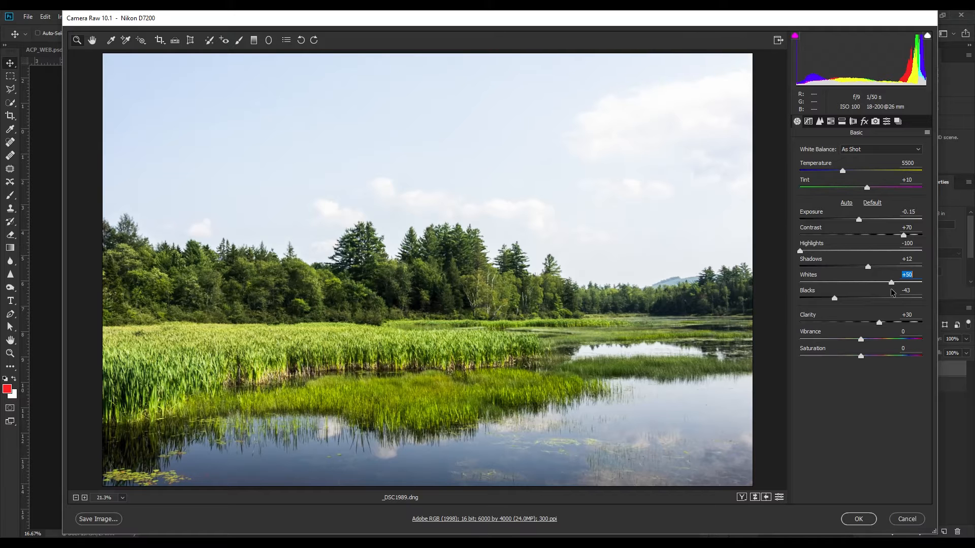
# In the HSL adjustments, set luminance to +3 for Greens and +4 for Yellows, and saturation to +5 for both
pyautogui.click(830, 122)
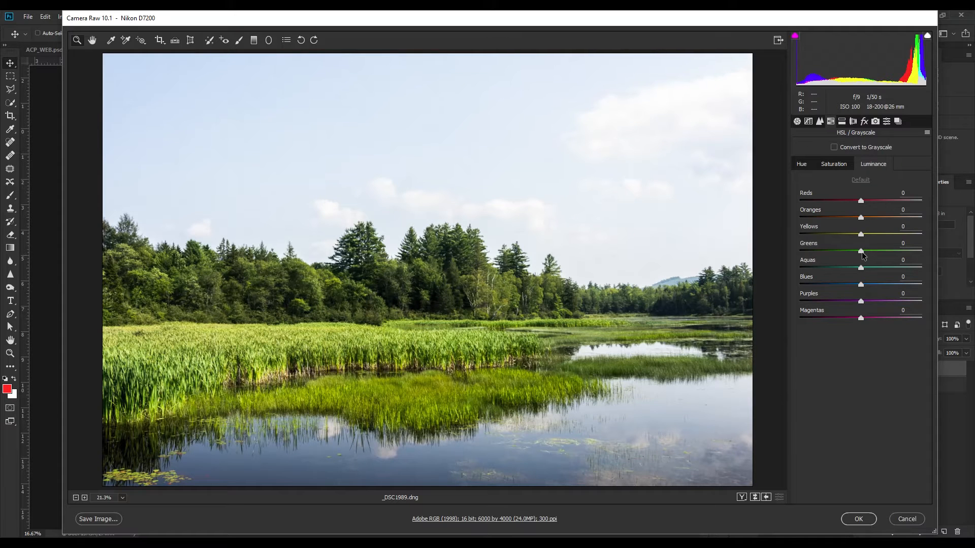
pyautogui.moveTo(862, 256)
pyautogui.mouseDown()
pyautogui.moveTo(851, 258)
pyautogui.moveTo(882, 260)
pyautogui.moveTo(863, 264)
pyautogui.mouseUp()
pyautogui.moveTo(861, 235)
pyautogui.mouseDown()
pyautogui.moveTo(832, 238)
pyautogui.moveTo(864, 241)
pyautogui.mouseUp()
pyautogui.click(836, 167)
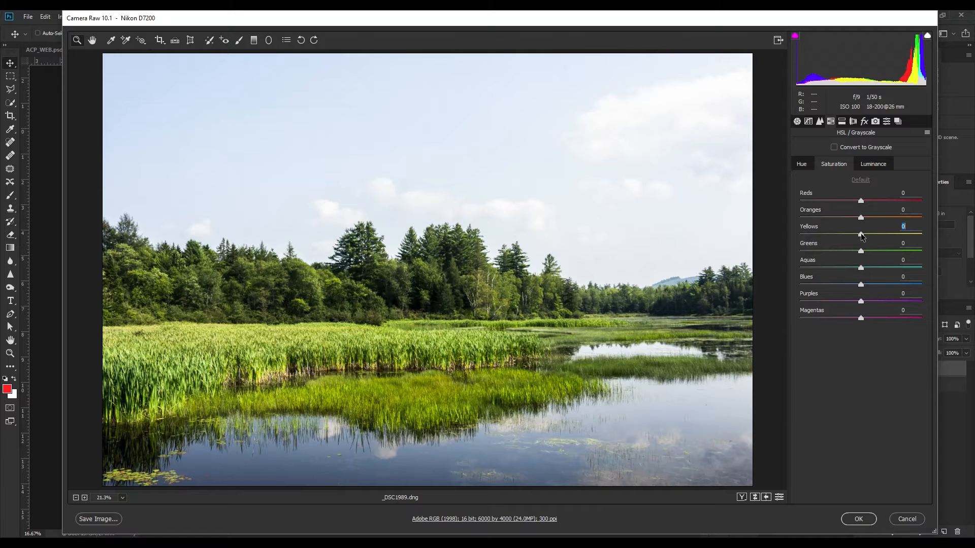
pyautogui.moveTo(862, 236)
pyautogui.mouseDown()
pyautogui.moveTo(840, 239)
pyautogui.moveTo(913, 247)
pyautogui.moveTo(847, 254)
pyautogui.moveTo(865, 251)
pyautogui.mouseUp()
# Raise Shadows to +18 in the basic adjustments and apply the raw edits to the layer copy
pyautogui.click(796, 122)
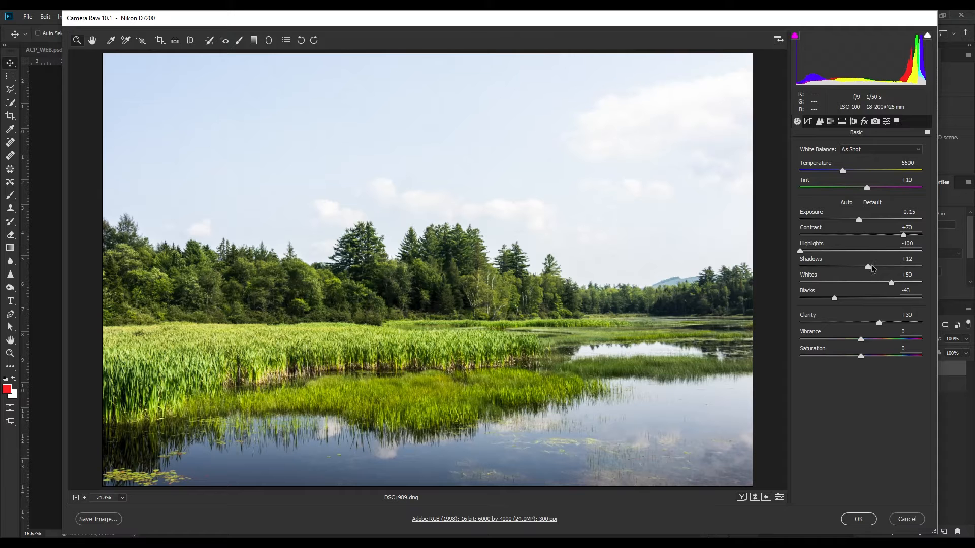
pyautogui.moveTo(868, 267)
pyautogui.mouseDown()
pyautogui.moveTo(840, 267)
pyautogui.moveTo(873, 260)
pyautogui.mouseUp()
pyautogui.click(869, 522)
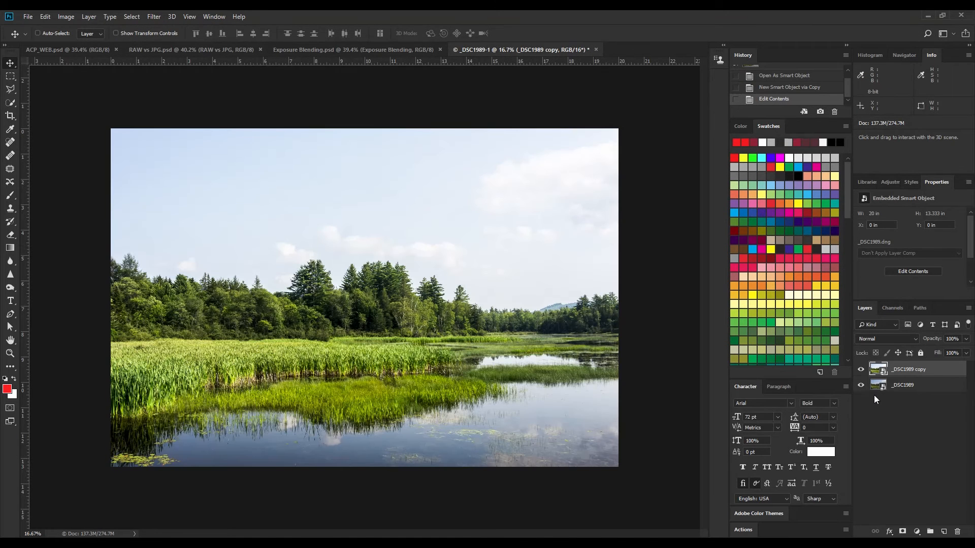
# Toggle the _DSC1989 copy layer's visibility to compare its foreground edit with the original layer beneath
pyautogui.click(862, 370)
pyautogui.click(861, 370)
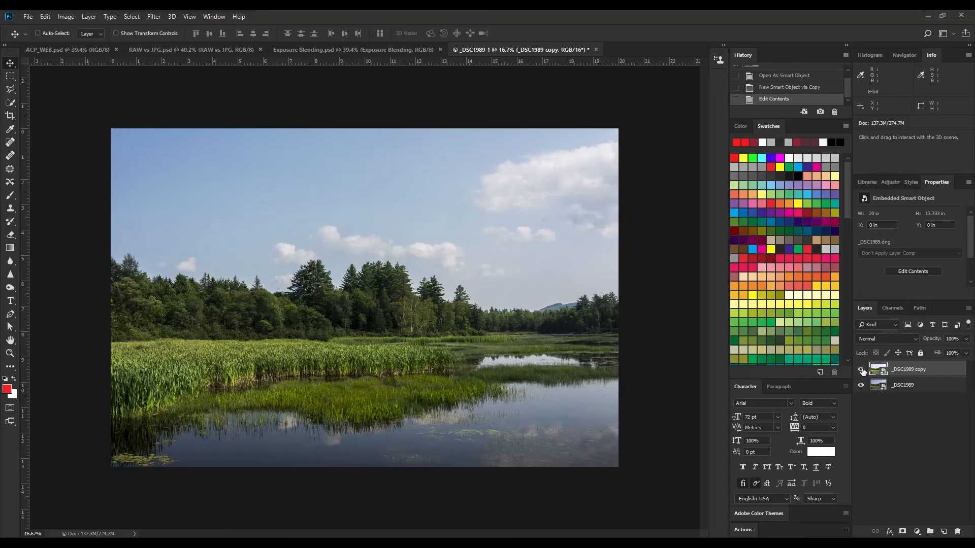
pyautogui.click(861, 370)
pyautogui.click(862, 371)
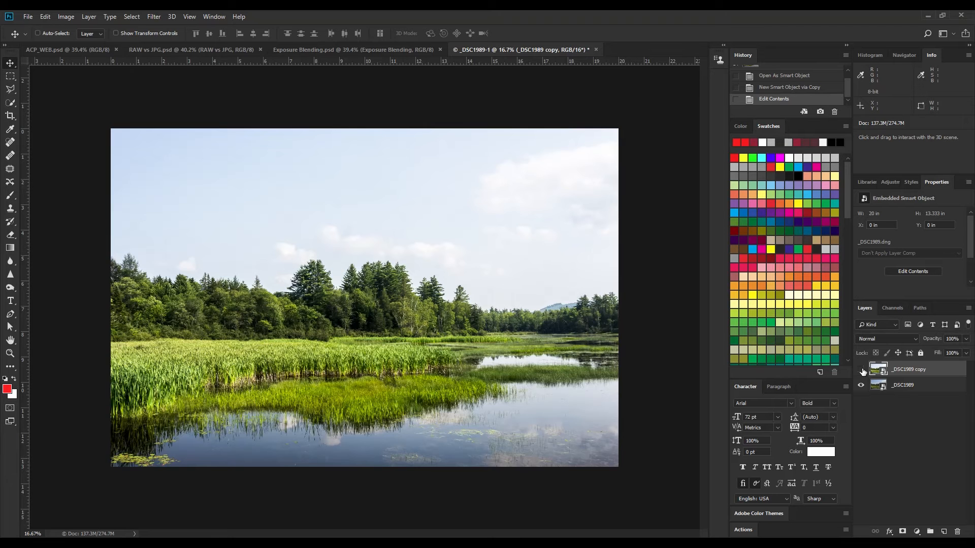
pyautogui.click(862, 371)
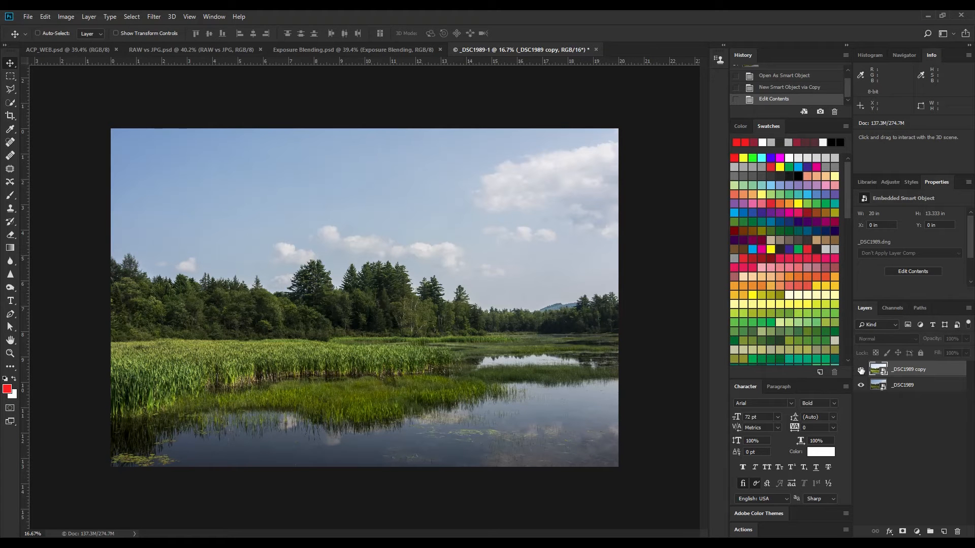
pyautogui.click(861, 370)
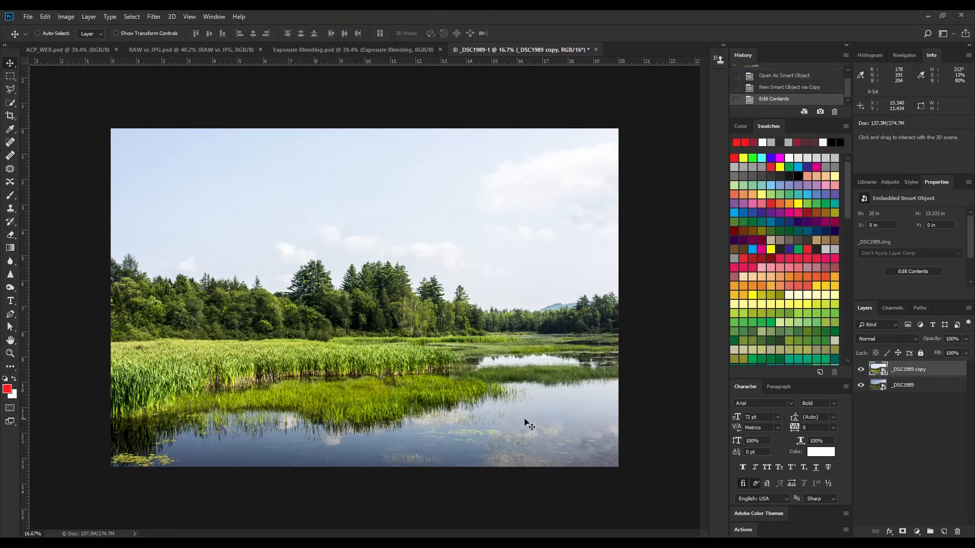
# Duplicate the _DSC1989 copy layer with New Smart Object via Copy and open the new duplicate's raw settings
pyautogui.rightClick(948, 370)
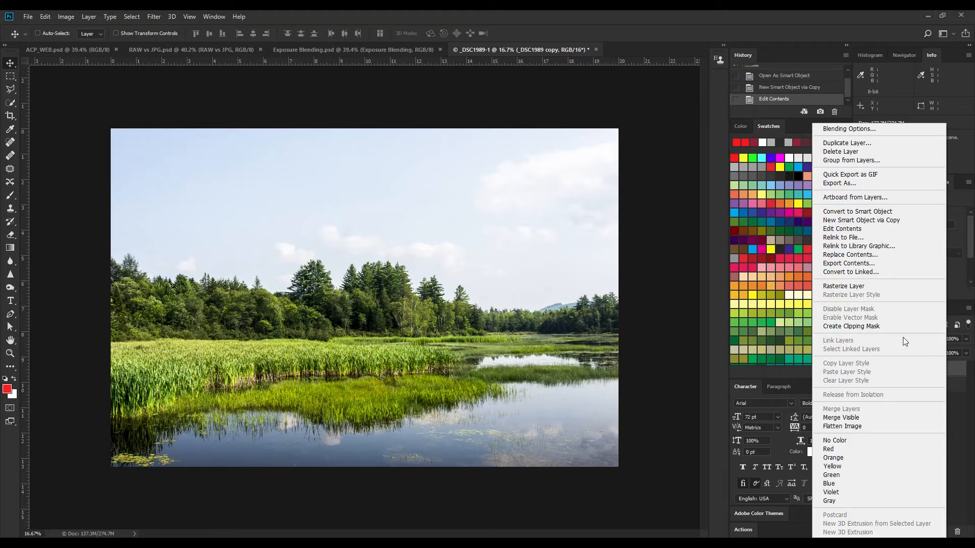
pyautogui.click(890, 221)
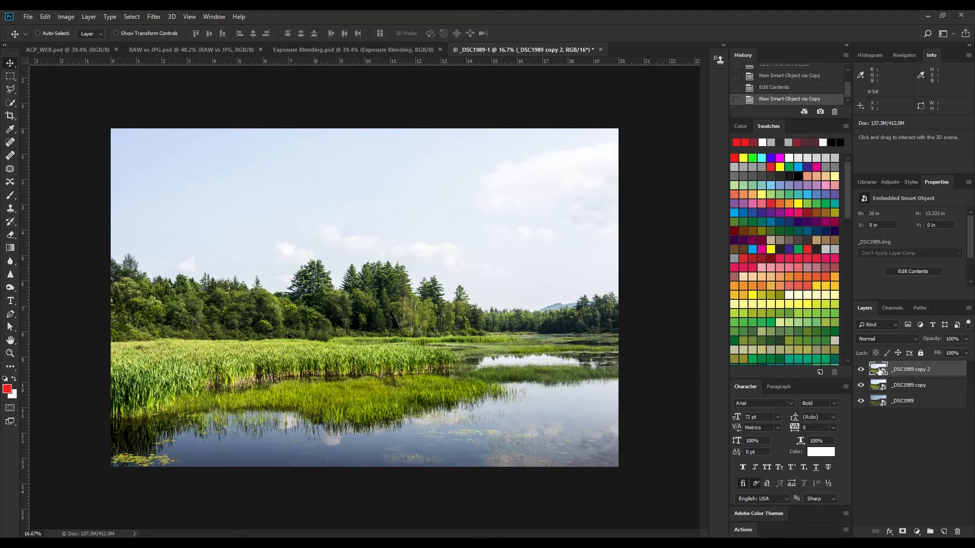
pyautogui.doubleClick(880, 371)
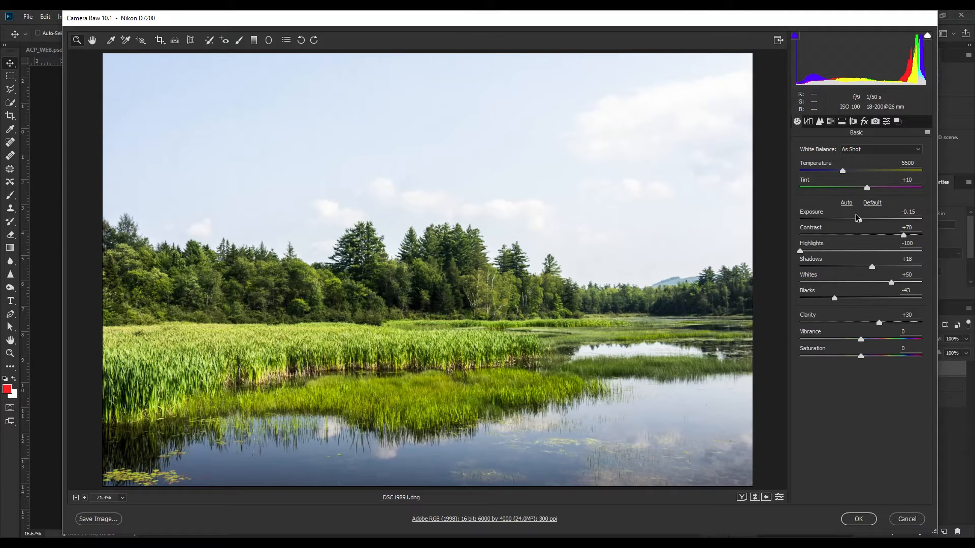
# In the HSL adjustments, reset the Yellows and Greens saturation and luminance to their default of 0
pyautogui.click(834, 120)
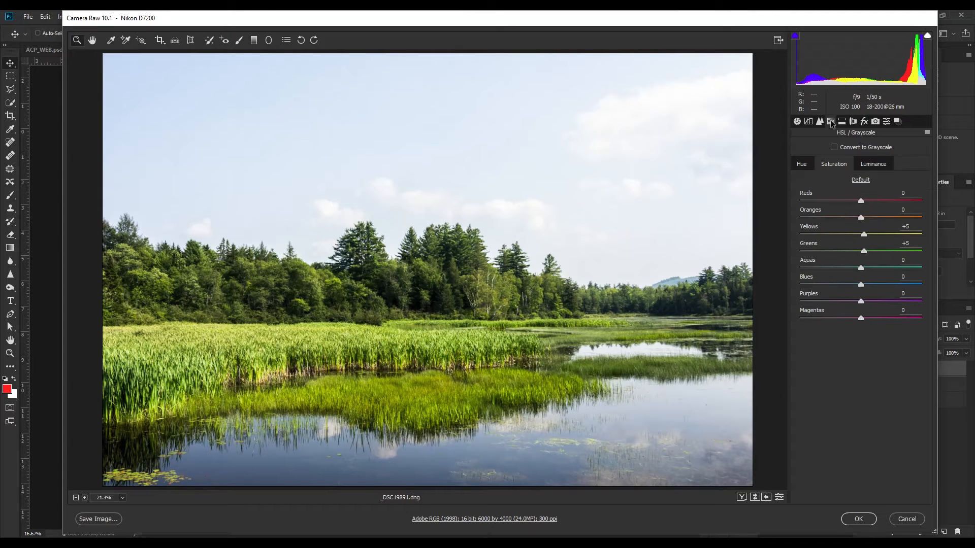
pyautogui.doubleClick(864, 252)
pyautogui.doubleClick(864, 236)
pyautogui.click(875, 166)
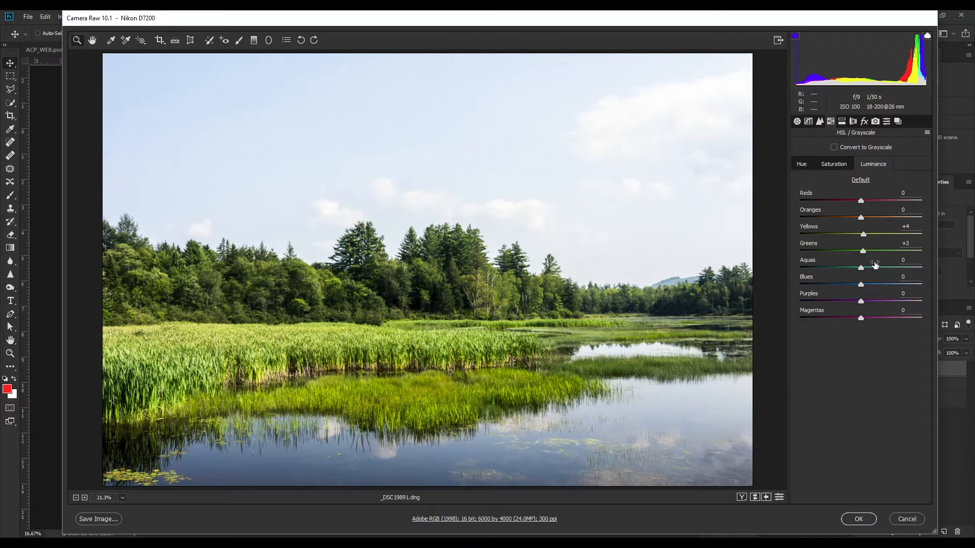
pyautogui.doubleClick(865, 235)
pyautogui.doubleClick(863, 252)
# Lower Exposure to -0.95 in the basic adjustments of the new duplicate
pyautogui.click(797, 121)
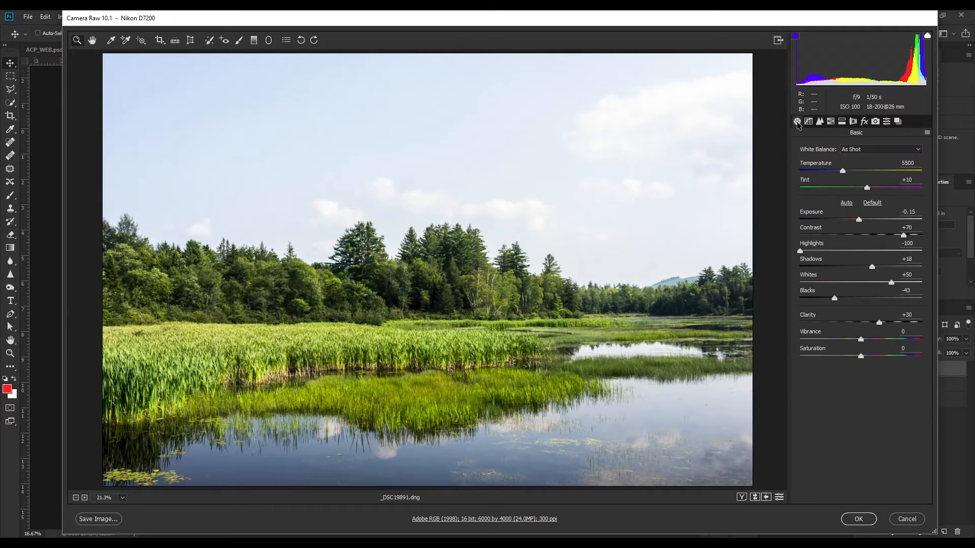
pyautogui.click(854, 226)
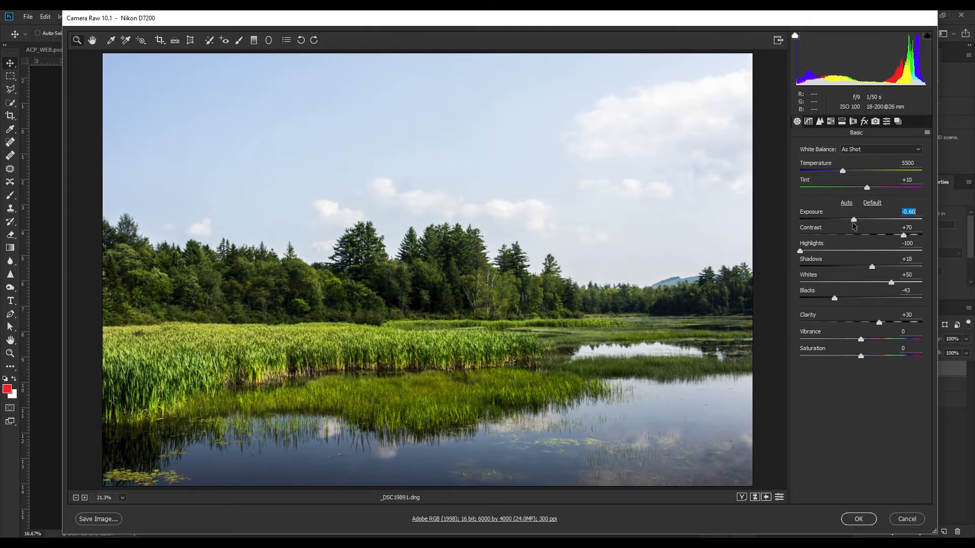
pyautogui.moveTo(854, 226); pyautogui.dragTo(850, 227)
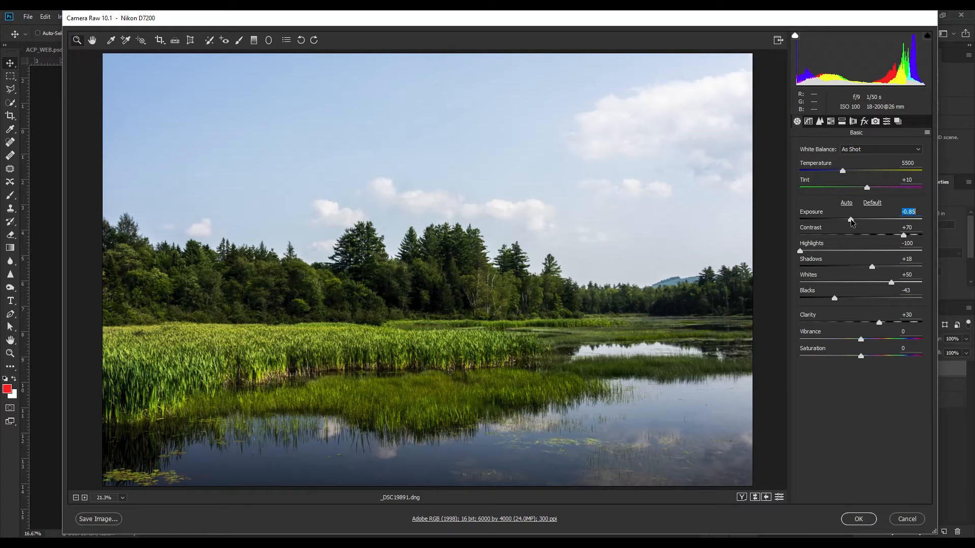
pyautogui.moveTo(850, 219); pyautogui.dragTo(849, 219)
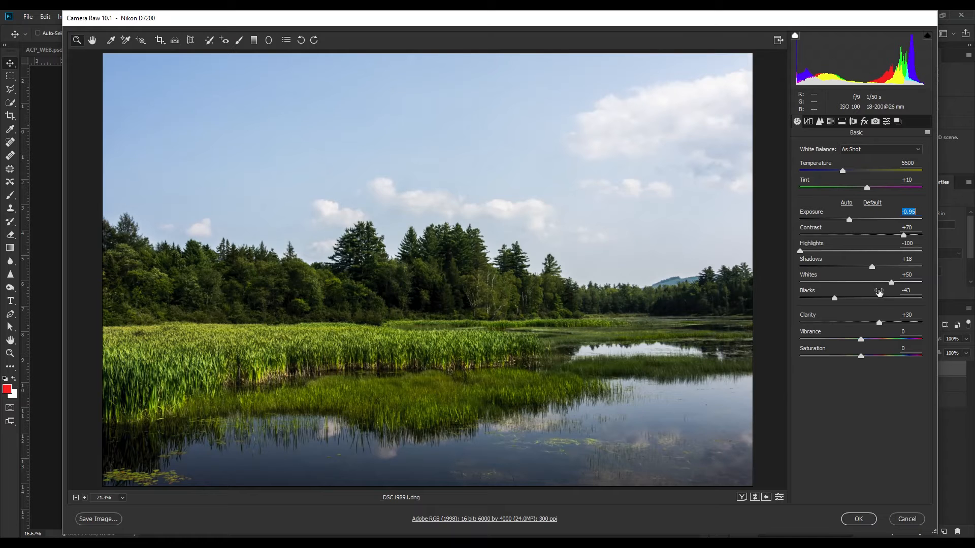
# Raise Whites to +73, checking the highlight clipping preview
pyautogui.click(891, 283)
pyautogui.keyDown('alt'); pyautogui.click(891, 282); pyautogui.keyUp('alt')
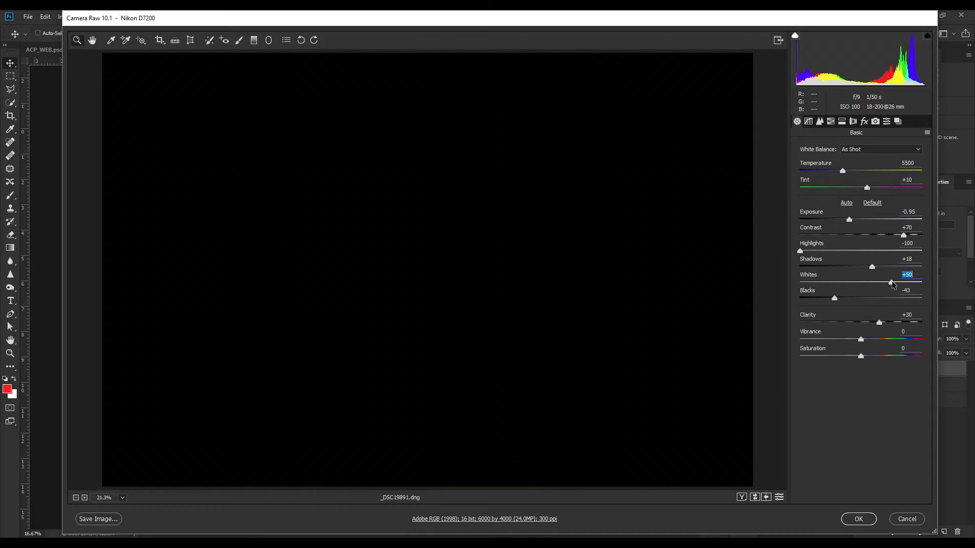
pyautogui.moveTo(894, 285); pyautogui.dragTo(920, 284)
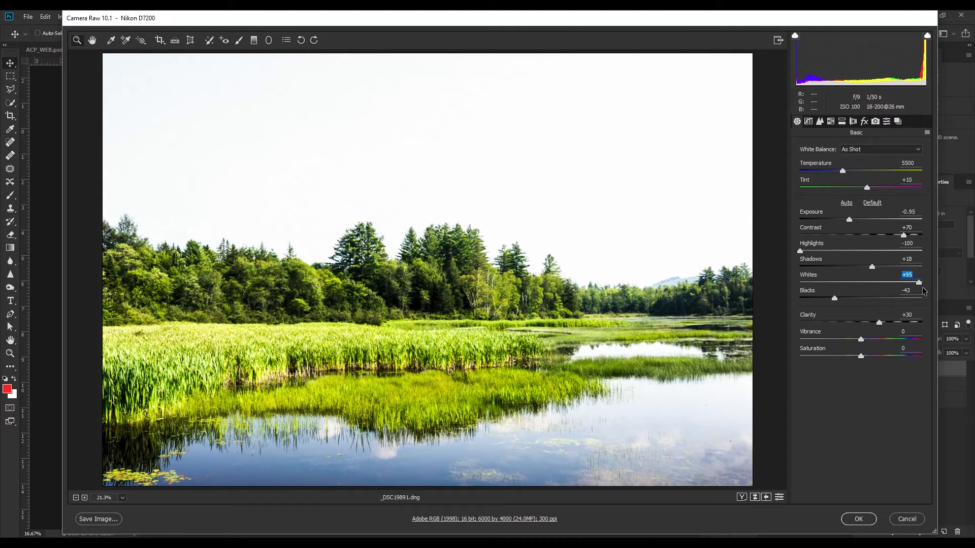
pyautogui.moveTo(921, 287); pyautogui.dragTo(908, 289)
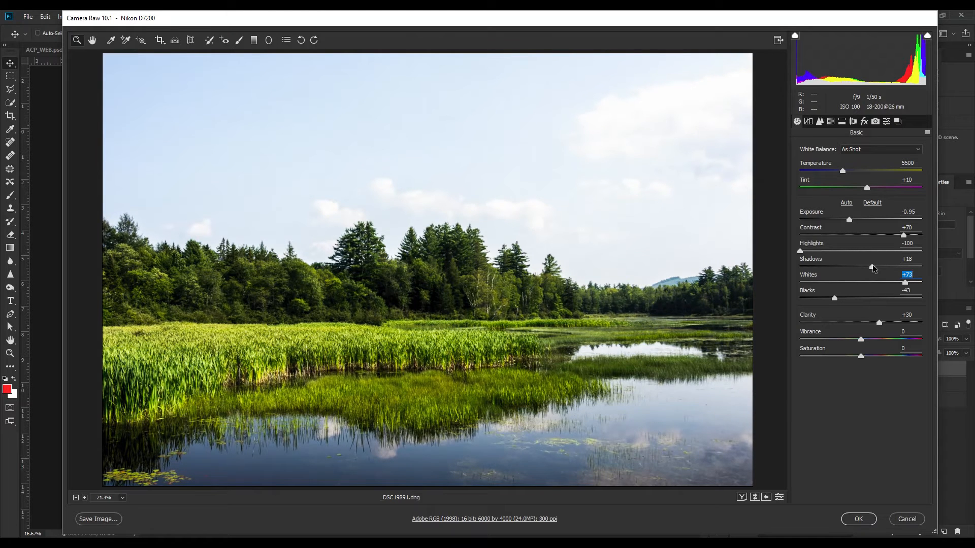
# Lower Shadows to -40 with Highlights kept at -100, and apply the raw edits to the duplicate layer
pyautogui.moveTo(873, 267); pyautogui.dragTo(838, 286)
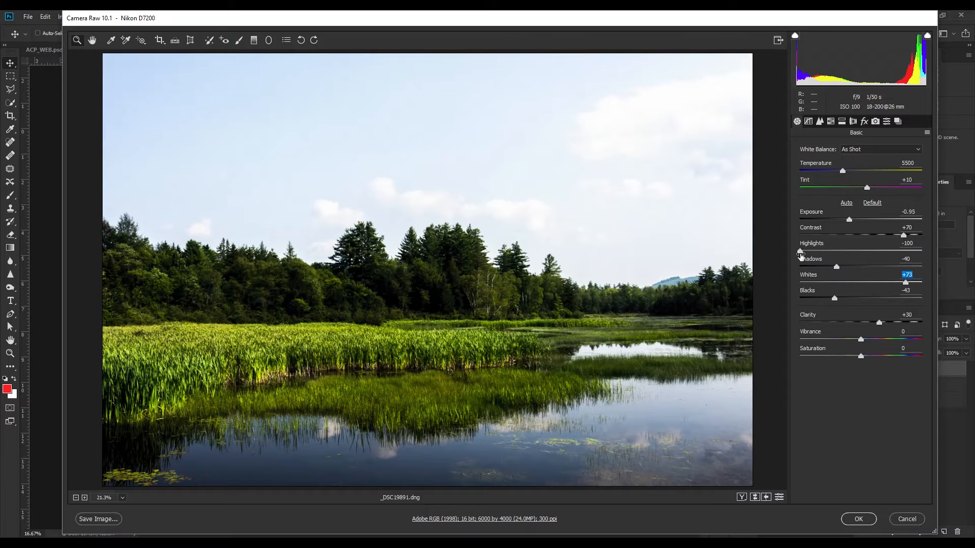
pyautogui.click(801, 251)
pyautogui.click(859, 518)
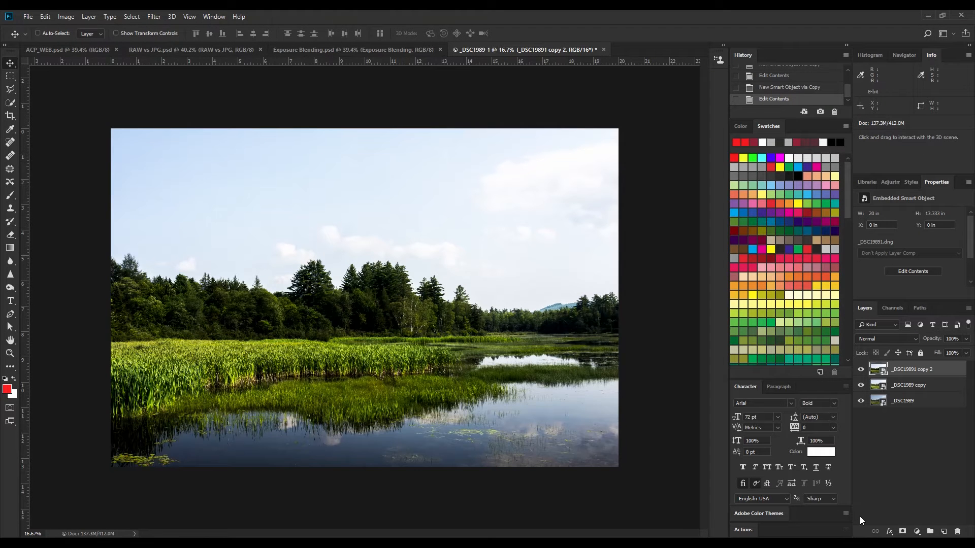
# Toggle the _DSC19891 copy 2 layer's visibility to compare its darker edit with the layers beneath
pyautogui.click(860, 369)
pyautogui.click(867, 384)
pyautogui.click(865, 385)
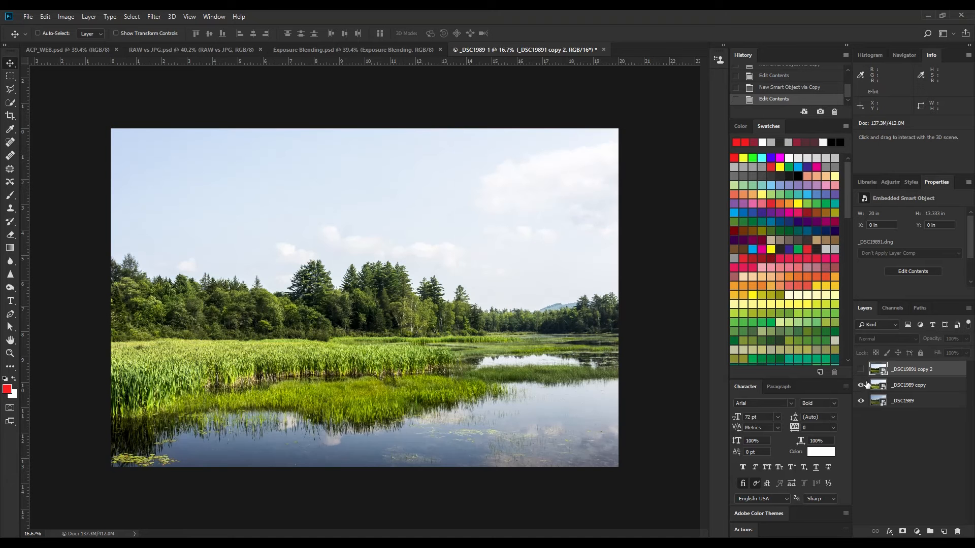
pyautogui.click(866, 370)
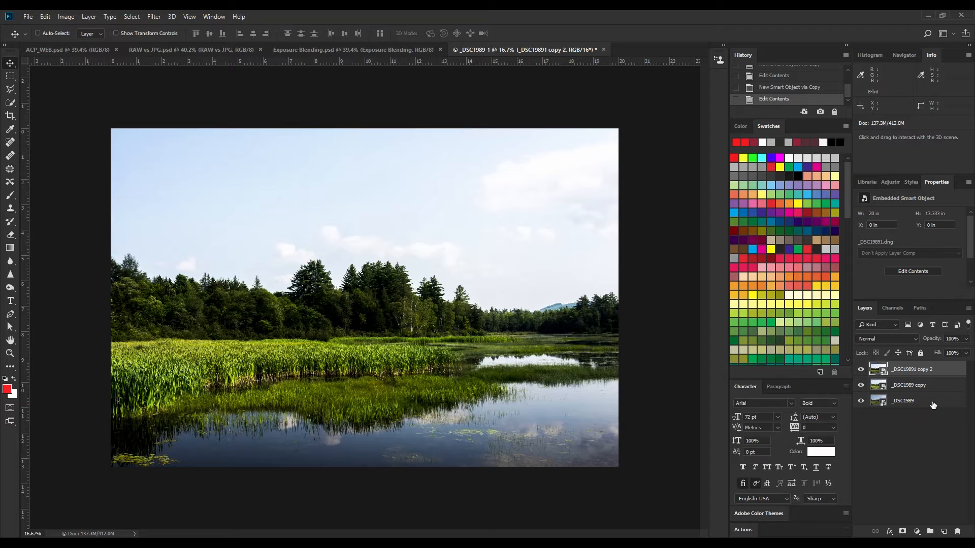
# Hide the _DSC19891 copy 2 layer and view the original exposure alone, leaving the _DSC1989 copy layer switched on
pyautogui.click(860, 385)
pyautogui.click(861, 369)
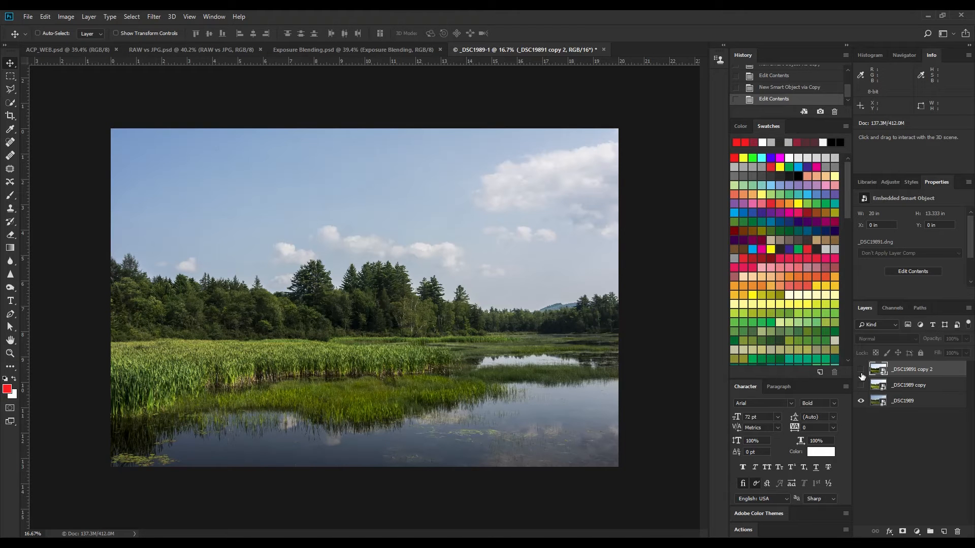
pyautogui.click(861, 385)
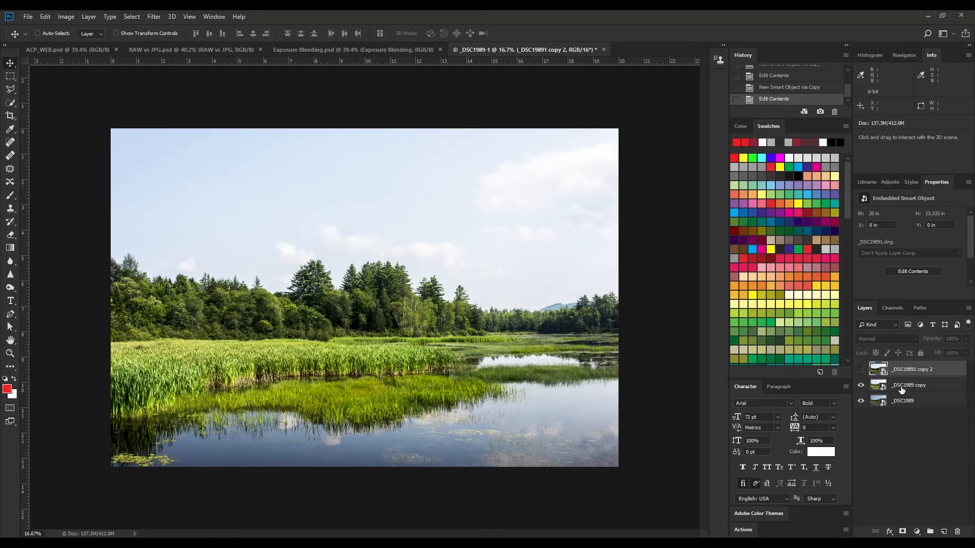
# Quick-select the trees and foreground below the sky on the _DSC1989 copy layer and open the selection in Select and Mask
pyautogui.click(9, 104)
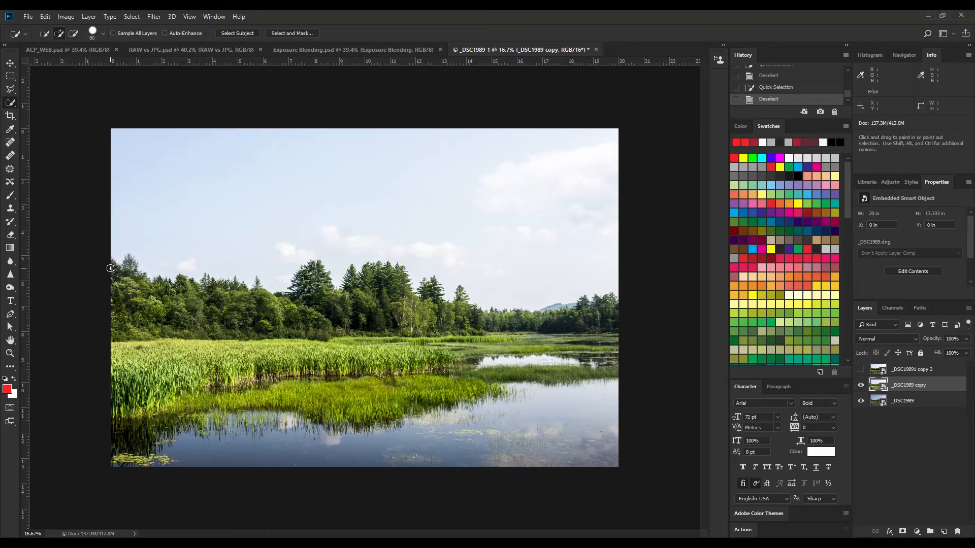
pyautogui.moveTo(110, 268)
pyautogui.mouseDown()
pyautogui.moveTo(144, 322)
pyautogui.moveTo(148, 363)
pyautogui.moveTo(142, 455)
pyautogui.moveTo(120, 463)
pyautogui.moveTo(512, 467)
pyautogui.moveTo(593, 454)
pyautogui.moveTo(605, 330)
pyautogui.moveTo(584, 320)
pyautogui.moveTo(445, 325)
pyautogui.moveTo(435, 297)
pyautogui.moveTo(402, 304)
pyautogui.moveTo(356, 290)
pyautogui.moveTo(310, 304)
pyautogui.moveTo(309, 284)
pyautogui.moveTo(294, 312)
pyautogui.moveTo(146, 307)
pyautogui.moveTo(130, 263)
pyautogui.mouseUp()
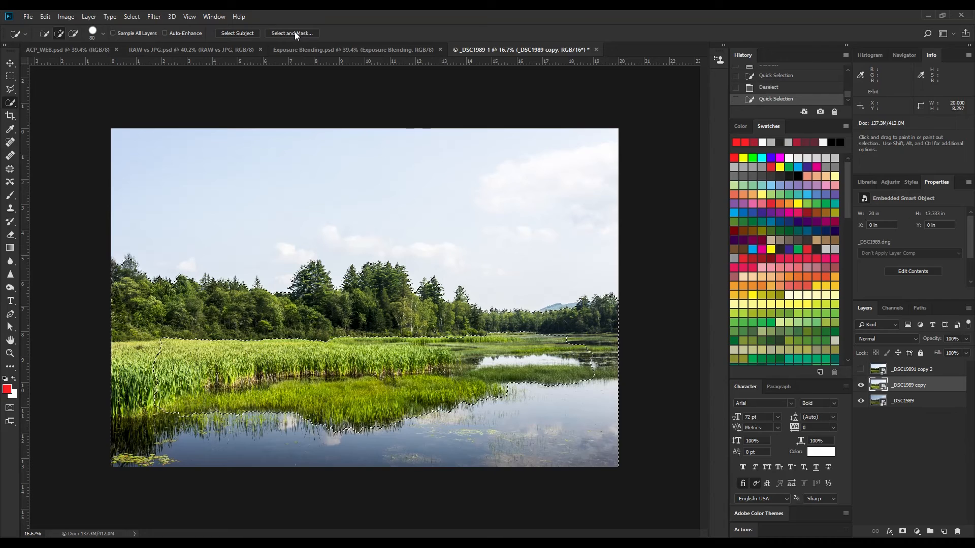
pyautogui.click(294, 33)
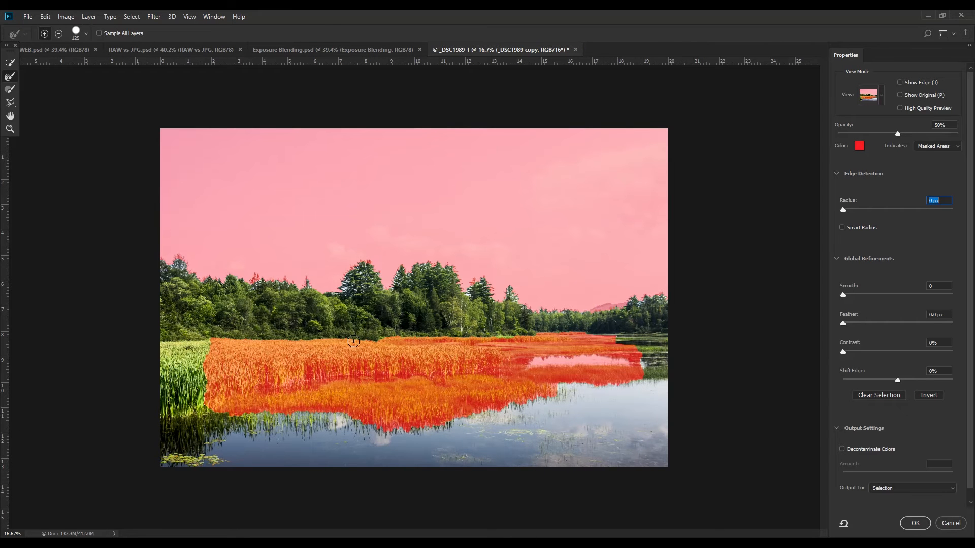
# Enlarge the Quick Selection brush to 200 and add the unselected marsh grass and far water to the selection
pyautogui.click(8, 65)
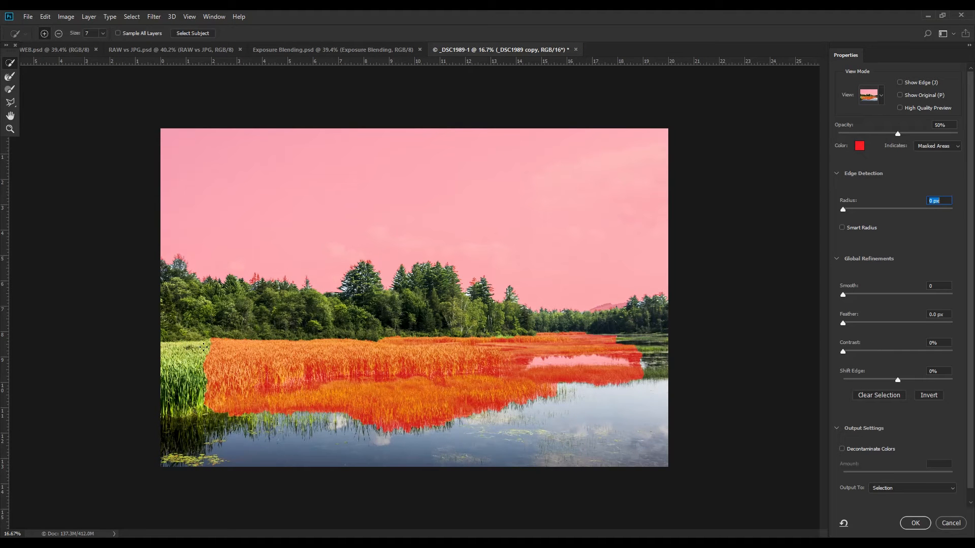
pyautogui.press(']')
pyautogui.press(']')
pyautogui.press(']')
pyautogui.press(']')
pyautogui.press(']')
pyautogui.press(']')
pyautogui.press(']')
pyautogui.press(']')
pyautogui.press(']')
pyautogui.moveTo(209, 357)
pyautogui.mouseDown()
pyautogui.moveTo(226, 346)
pyautogui.moveTo(571, 344)
pyautogui.moveTo(632, 362)
pyautogui.moveTo(656, 383)
pyautogui.moveTo(490, 380)
pyautogui.mouseUp()
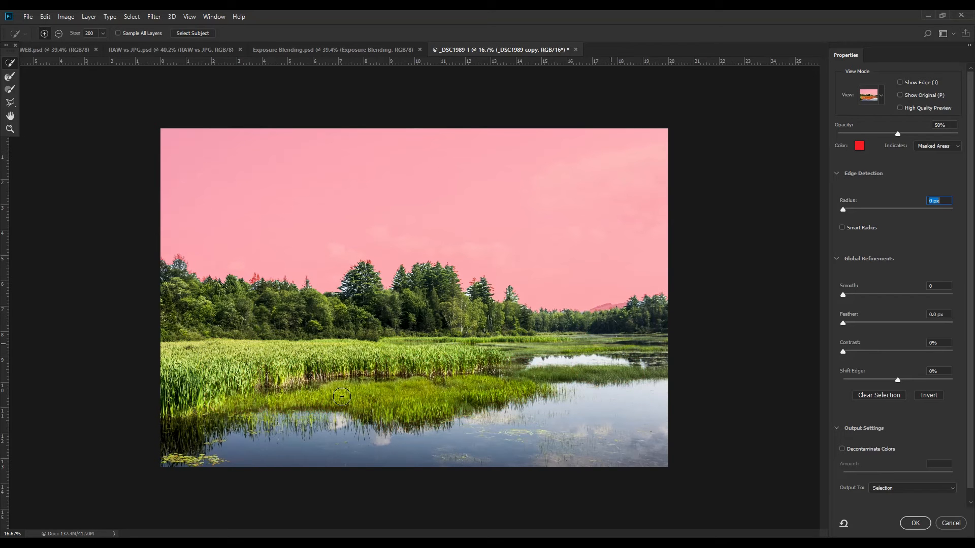
# Refine the treetop edges against the sky with the Refine Edge Brush and output the result as a selection
pyautogui.click(10, 76)
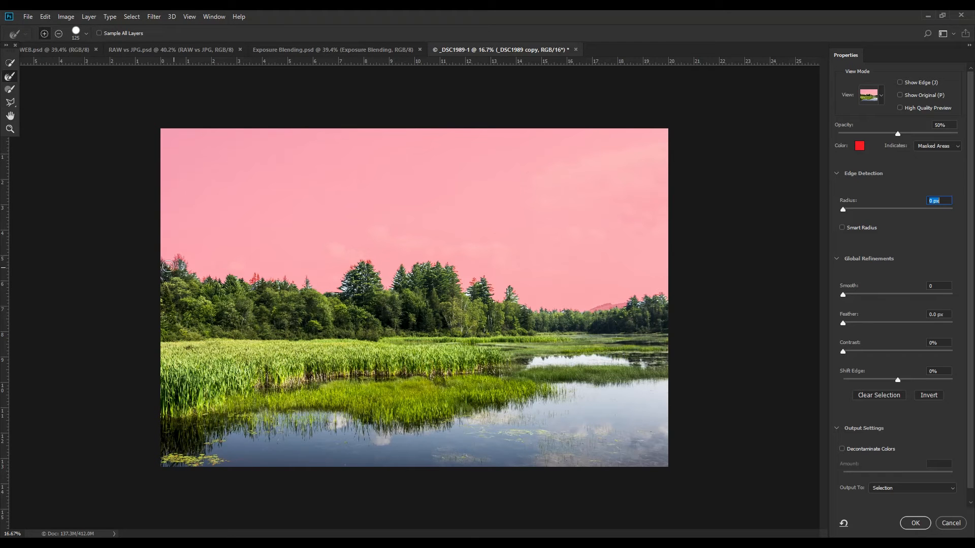
pyautogui.moveTo(180, 265); pyautogui.dragTo(202, 277)
pyautogui.moveTo(356, 273)
pyautogui.mouseDown()
pyautogui.moveTo(376, 281)
pyautogui.moveTo(358, 289)
pyautogui.moveTo(380, 283)
pyautogui.moveTo(374, 263)
pyautogui.moveTo(381, 285)
pyautogui.mouseUp()
pyautogui.click(915, 523)
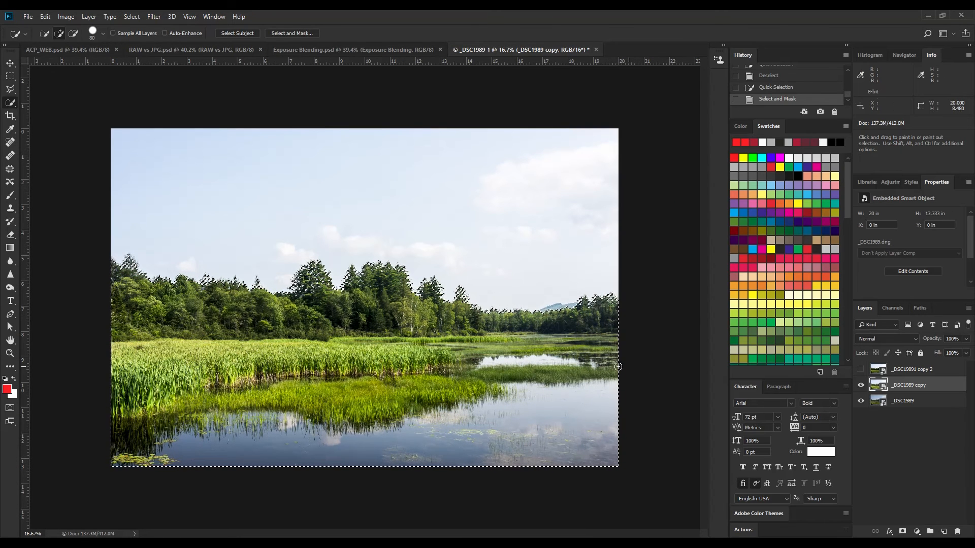
# Add a layer mask from the selection to the _DSC1989 copy layer and toggle its visibility to check the blend
pyautogui.click(903, 532)
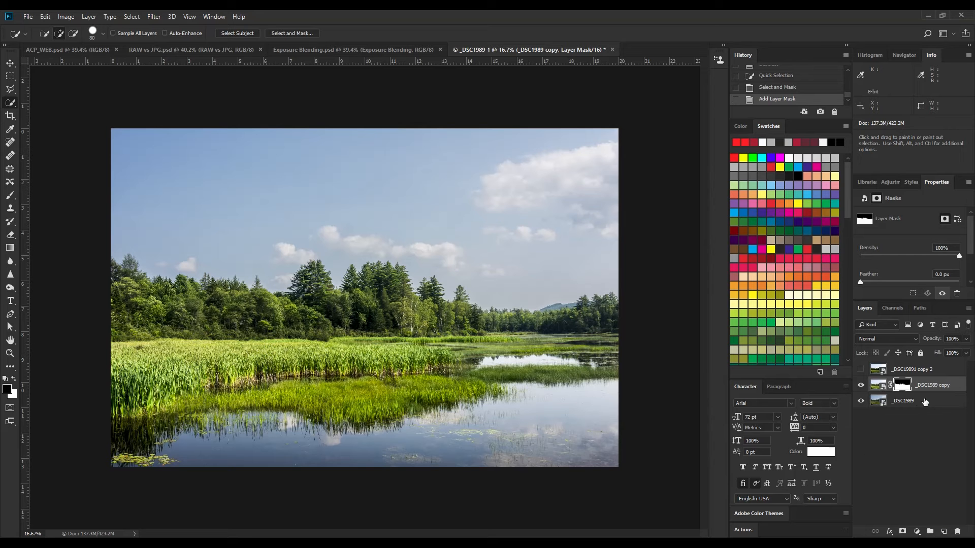
pyautogui.click(862, 389)
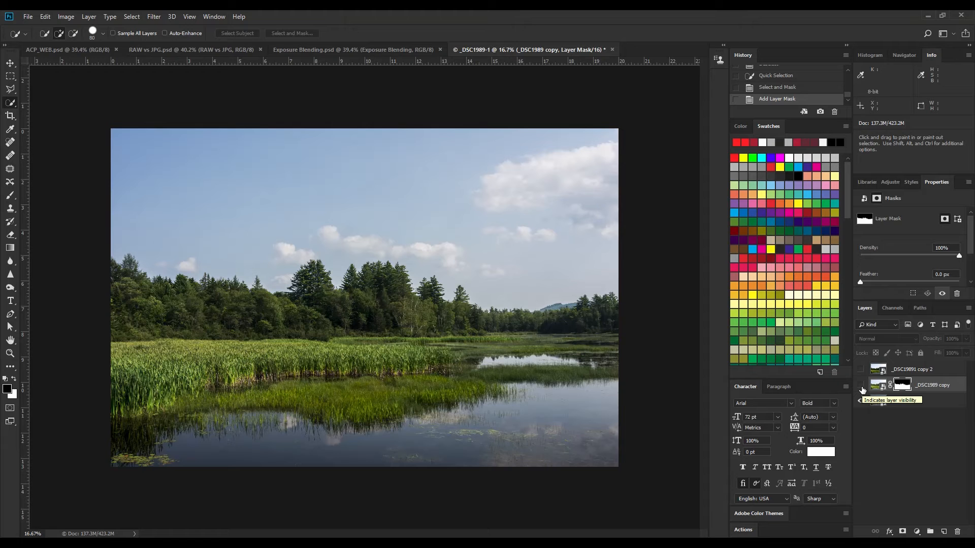
pyautogui.click(862, 386)
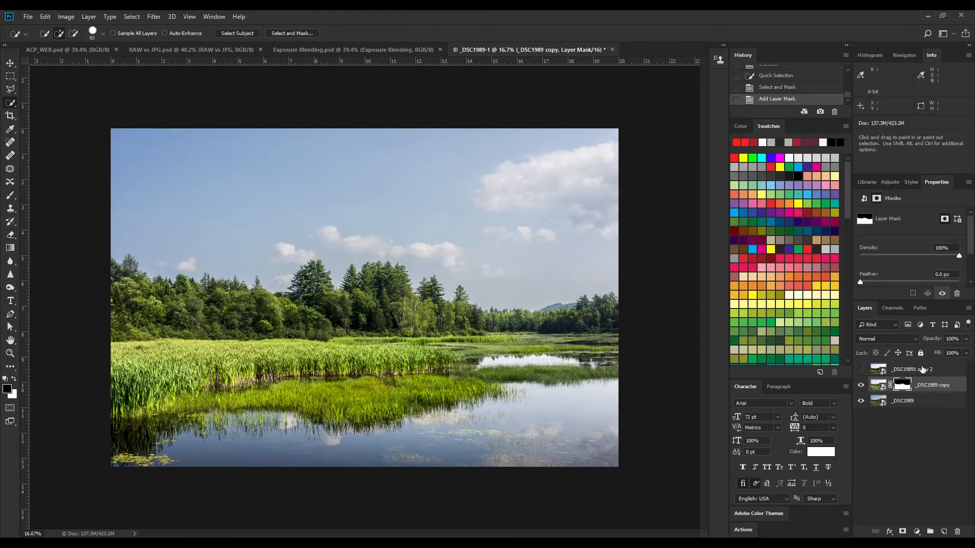
# Show the _DSC19891 copy 2 layer and quick-select the lake water, adding the small distant patch with a size 50 brush
pyautogui.click(860, 370)
pyautogui.click(924, 370)
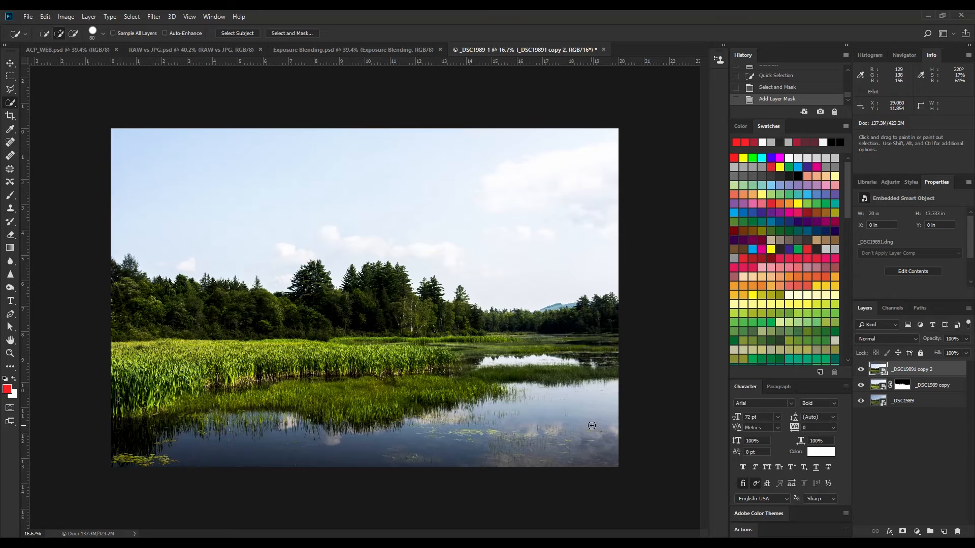
pyautogui.moveTo(592, 426)
pyautogui.mouseDown()
pyautogui.moveTo(421, 450)
pyautogui.moveTo(366, 437)
pyautogui.moveTo(272, 461)
pyautogui.moveTo(118, 448)
pyautogui.mouseUp()
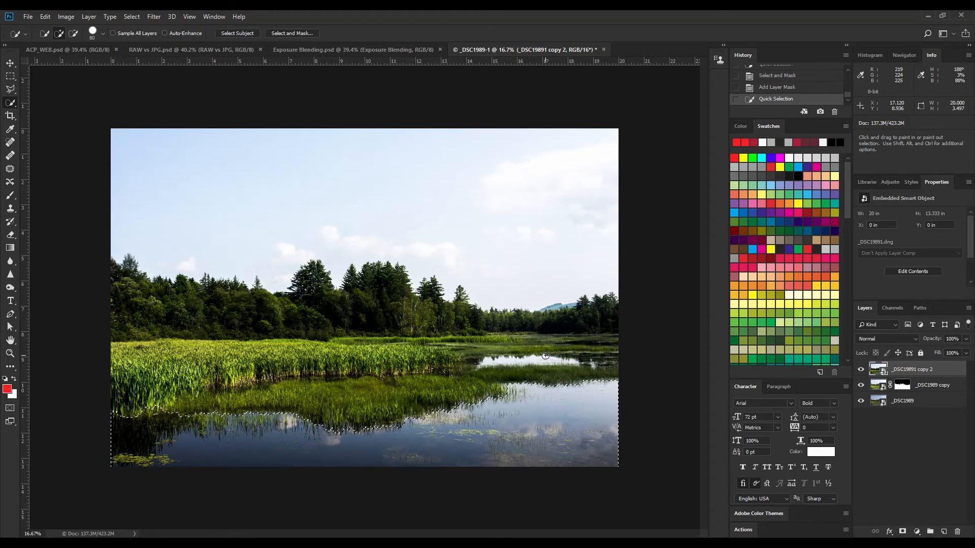
pyautogui.press('[')
pyautogui.press('[')
pyautogui.press('[')
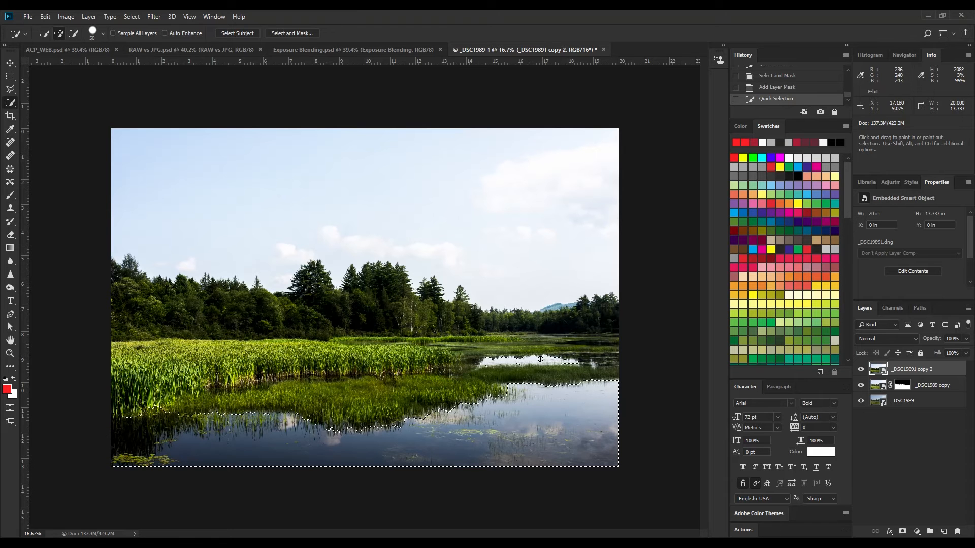
pyautogui.moveTo(541, 358); pyautogui.dragTo(528, 360)
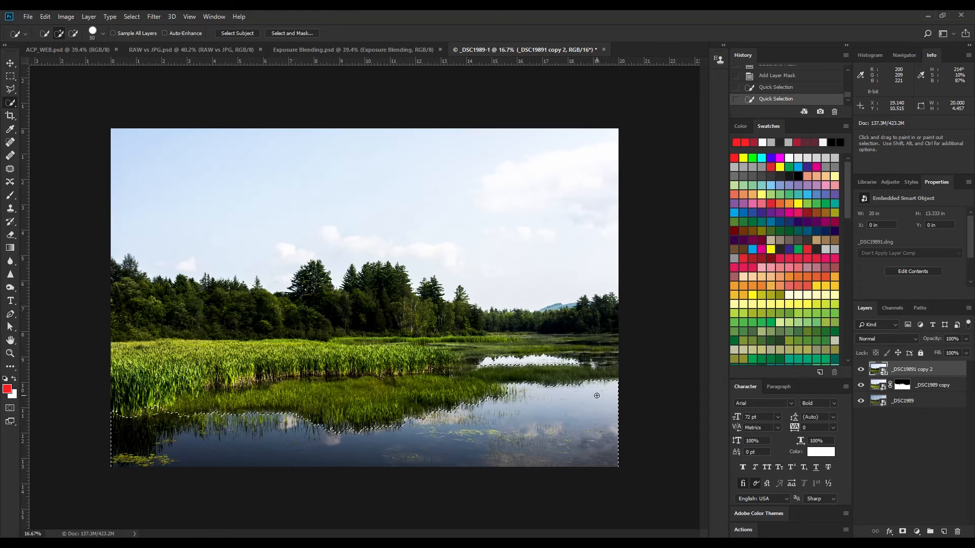
# In Select and Mask, refine the water selection's edge along the reeds and output it as a selection
pyautogui.click(278, 32)
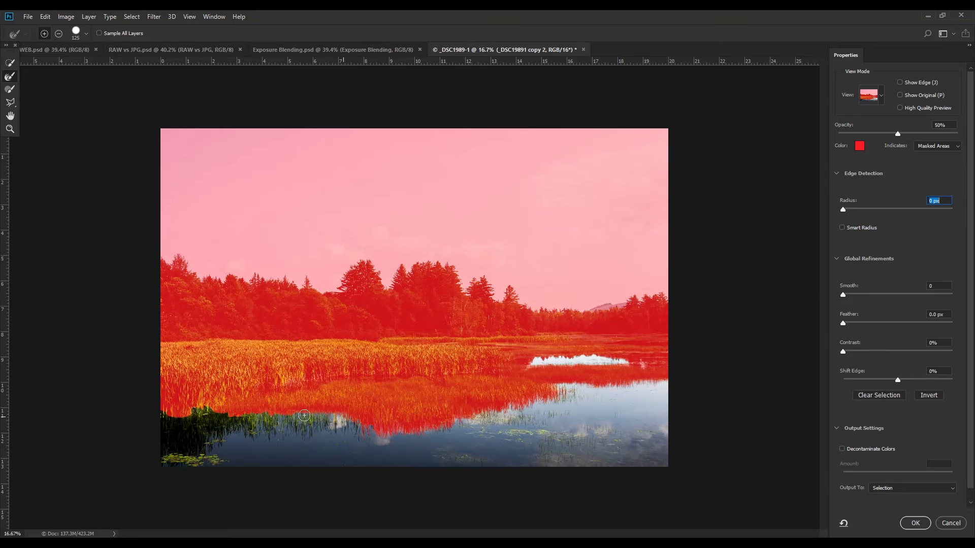
pyautogui.moveTo(304, 415); pyautogui.dragTo(165, 418)
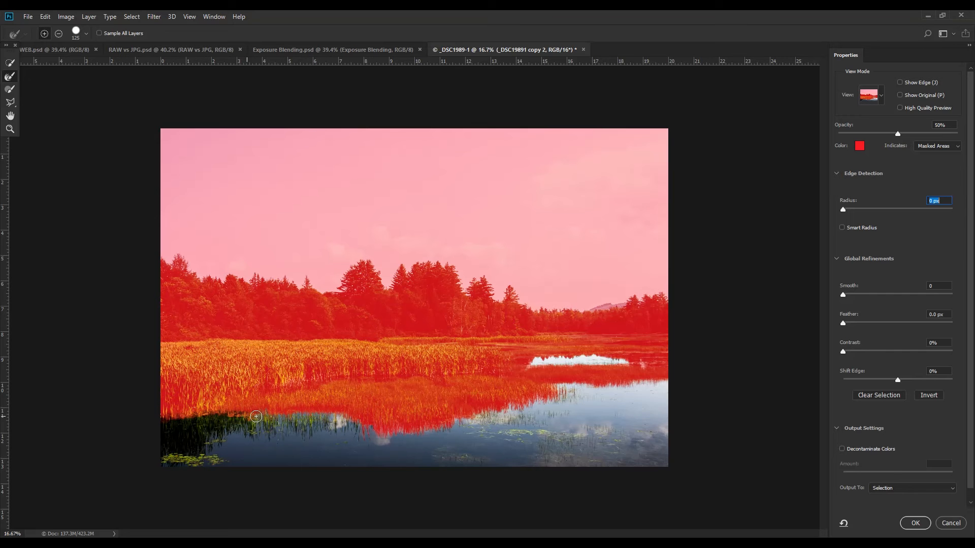
pyautogui.moveTo(256, 416)
pyautogui.mouseDown()
pyautogui.moveTo(280, 429)
pyautogui.moveTo(276, 415)
pyautogui.moveTo(304, 431)
pyautogui.moveTo(325, 419)
pyautogui.moveTo(374, 422)
pyautogui.mouseUp()
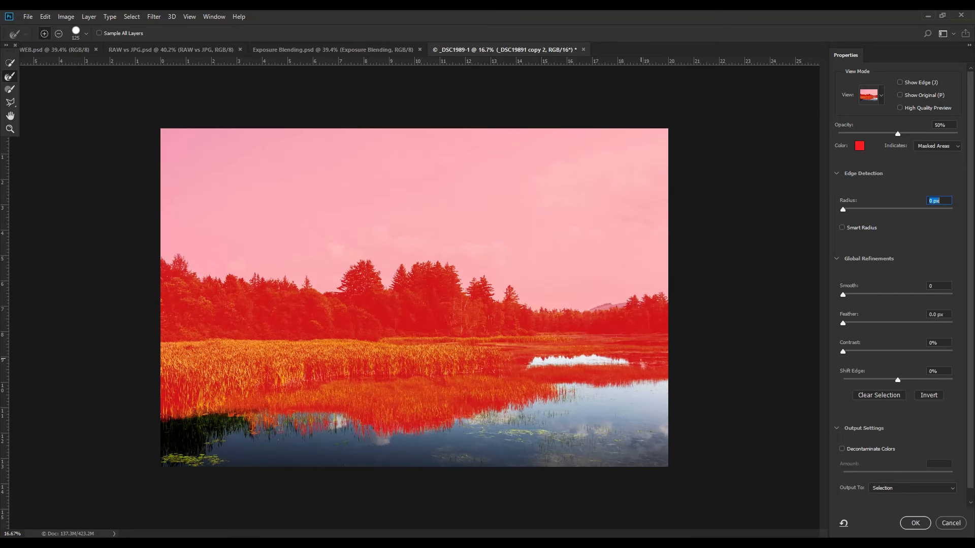
pyautogui.click(915, 523)
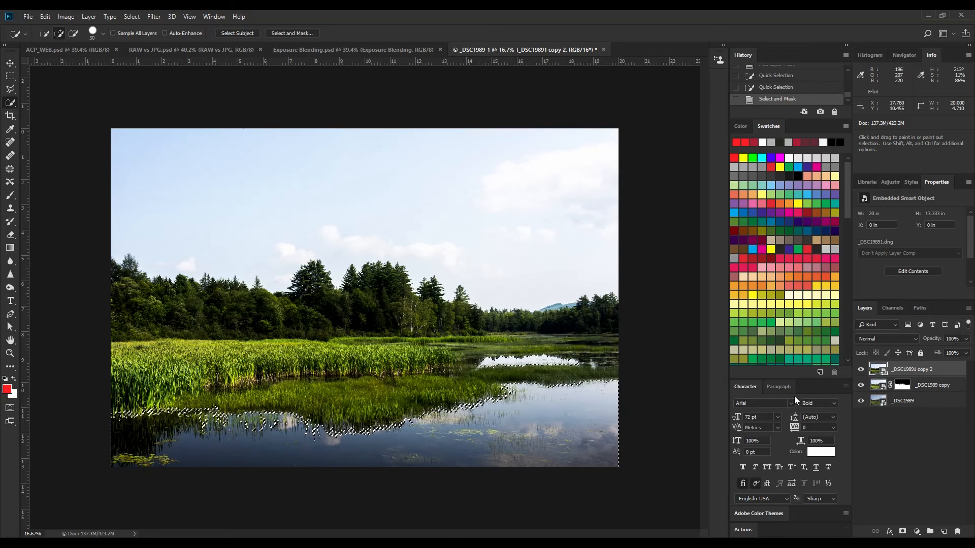
# Add a layer mask from the water selection to the _DSC19891 copy 2 layer, and select the original _DSC1989 layer
pyautogui.click(903, 531)
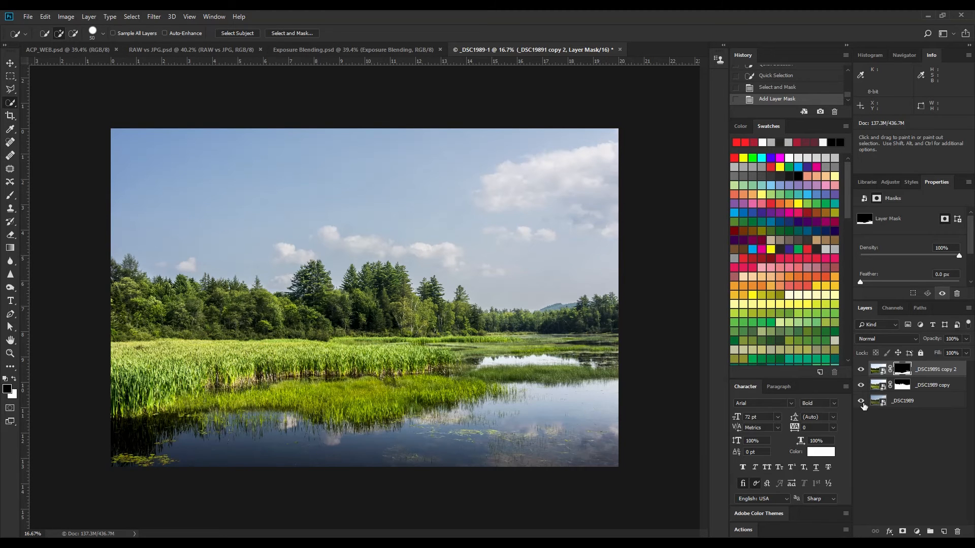
pyautogui.click(932, 405)
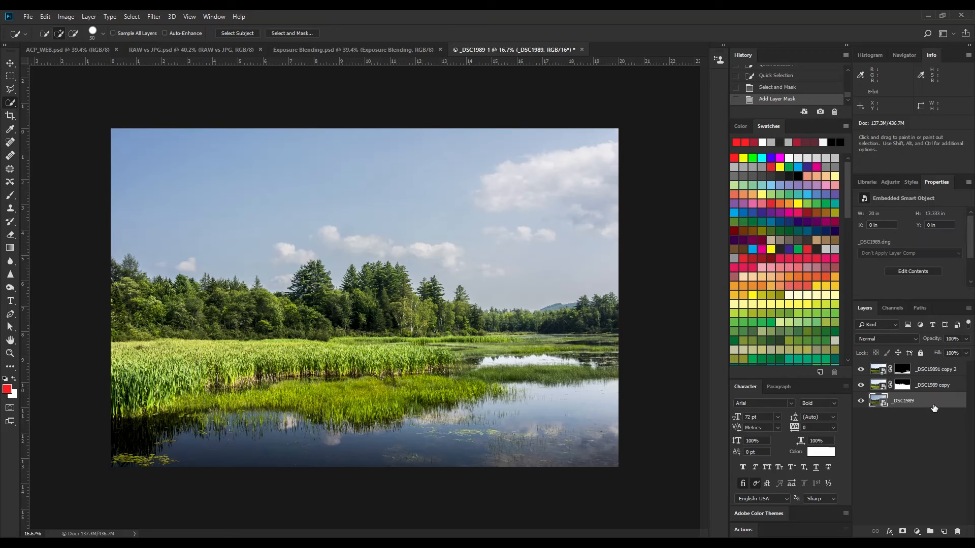
pyautogui.rightClick(875, 404)
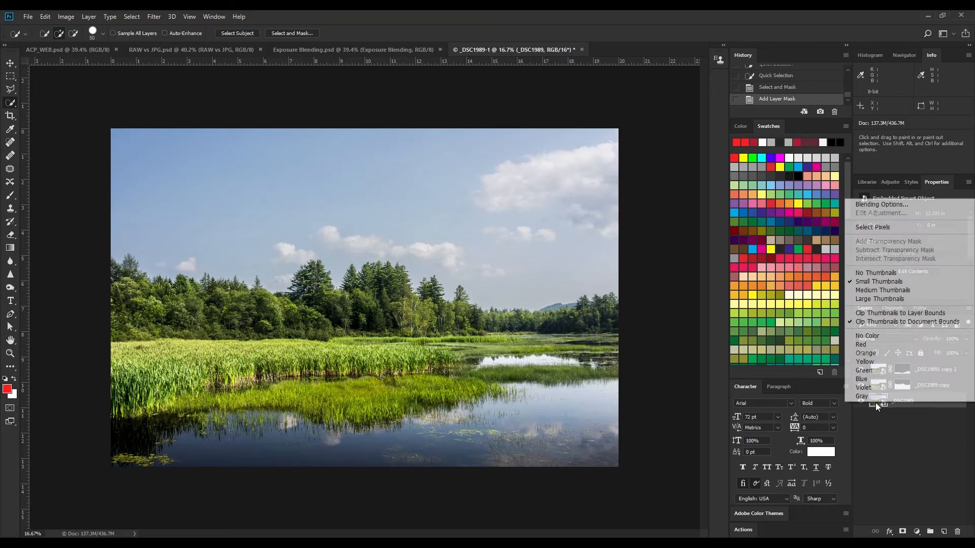
pyautogui.click(953, 446)
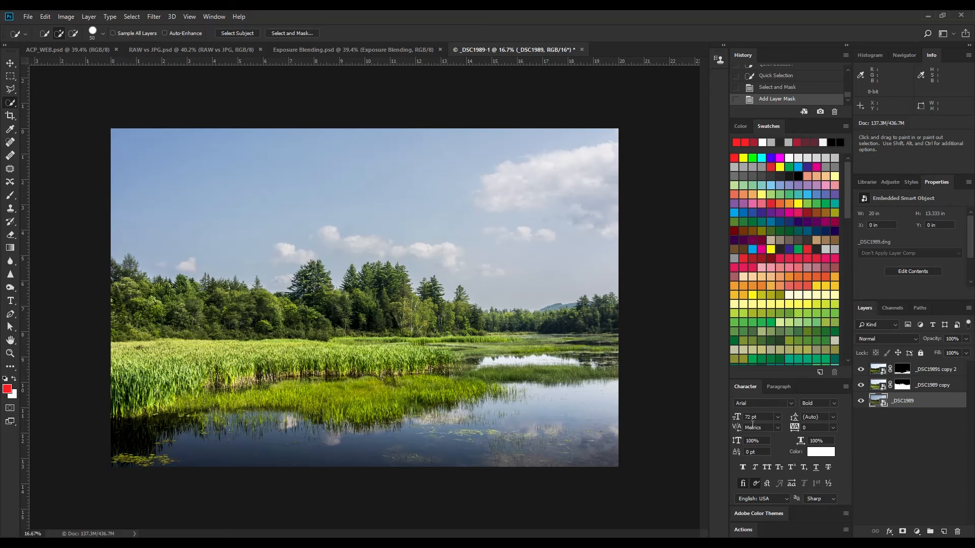
pyautogui.rightClick(877, 403)
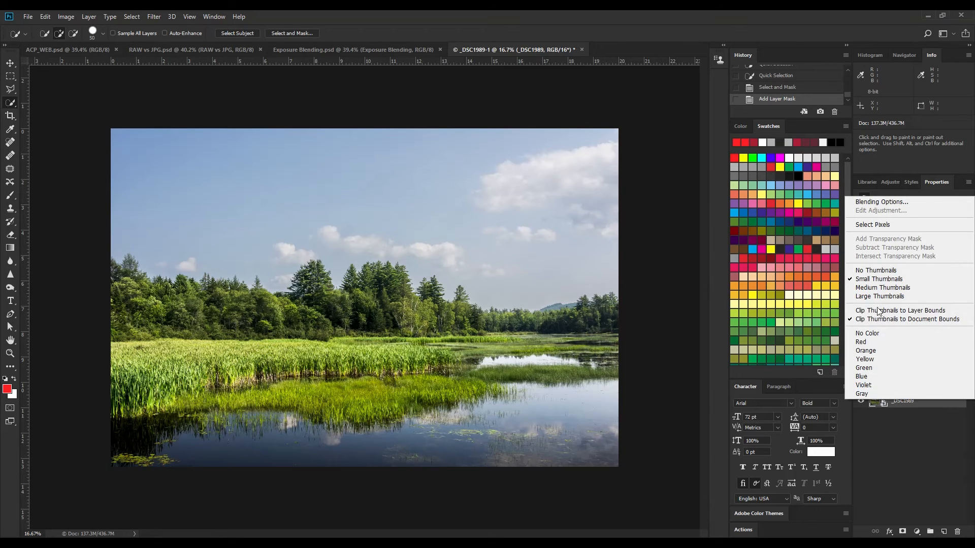
pyautogui.click(900, 432)
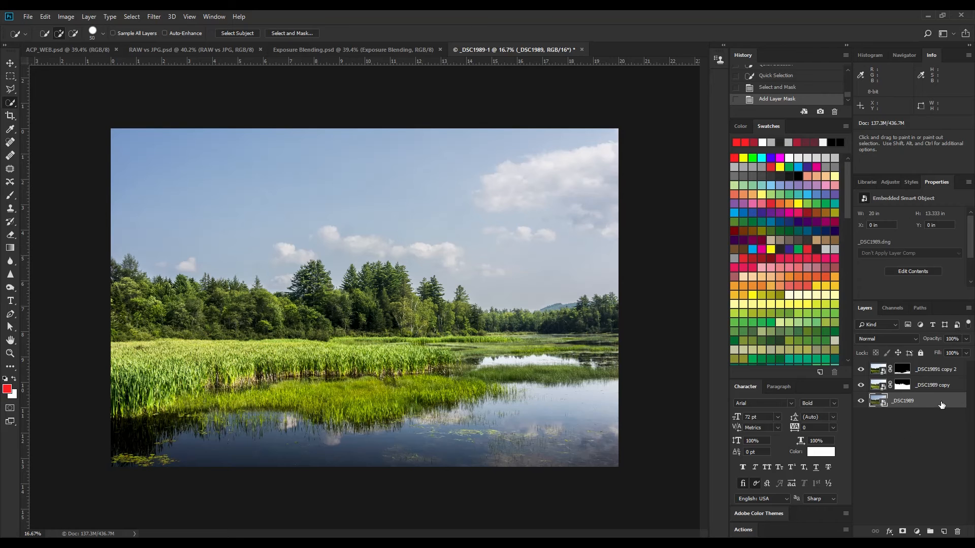
# Create a new smart object via copy from the _DSC1989 layer and reset the copy's Basic raw settings to their defaults
pyautogui.rightClick(942, 404)
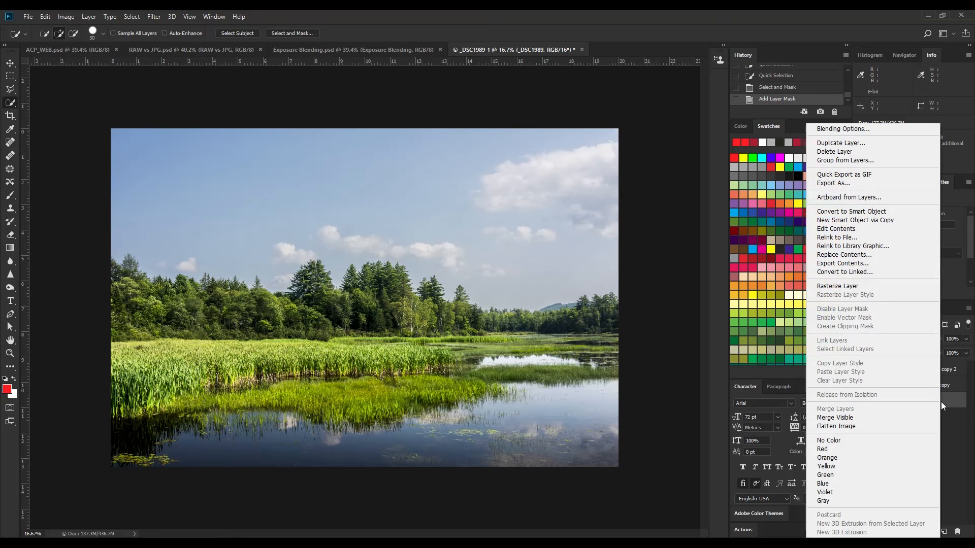
pyautogui.click(873, 222)
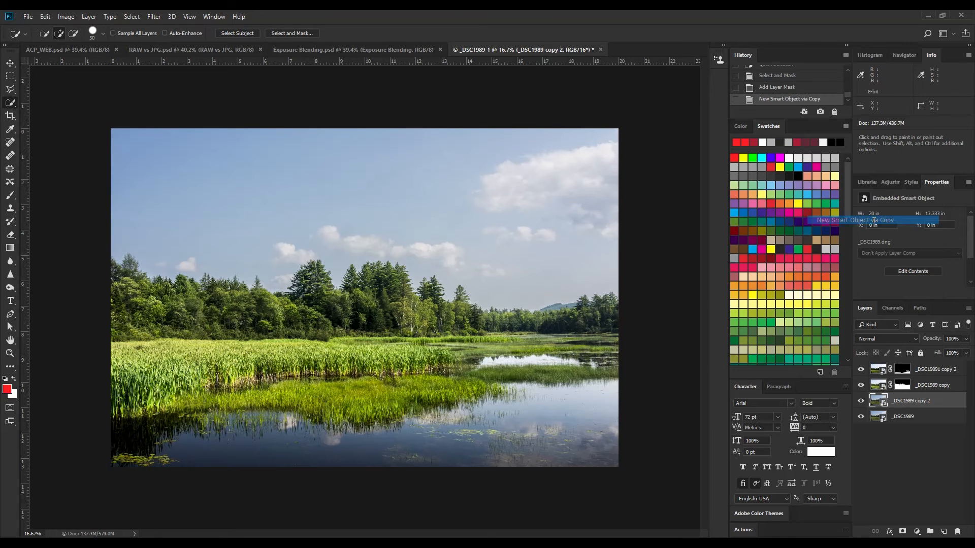
pyautogui.doubleClick(872, 405)
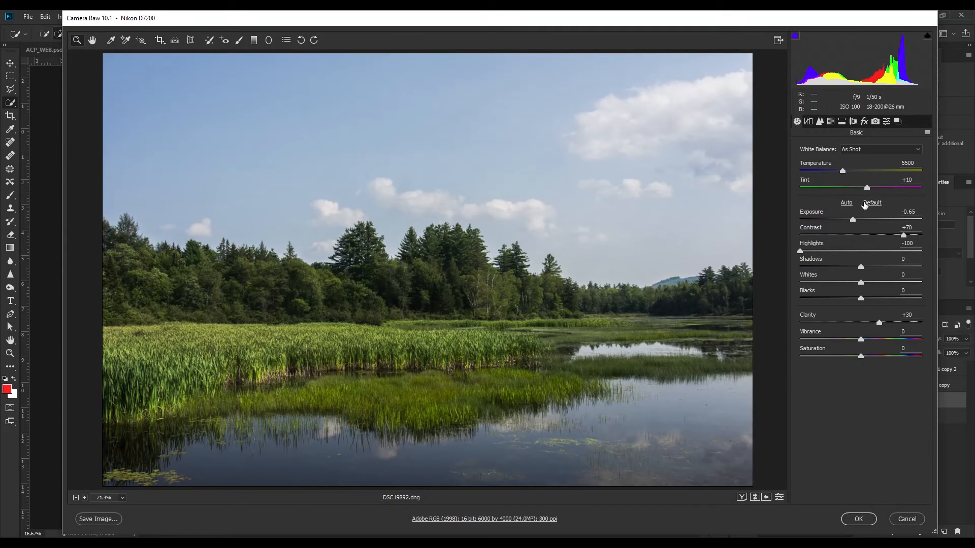
pyautogui.click(872, 203)
# Reset the Blues luminance and saturation to 0 in the copy's HSL settings and apply the raw changes
pyautogui.click(831, 122)
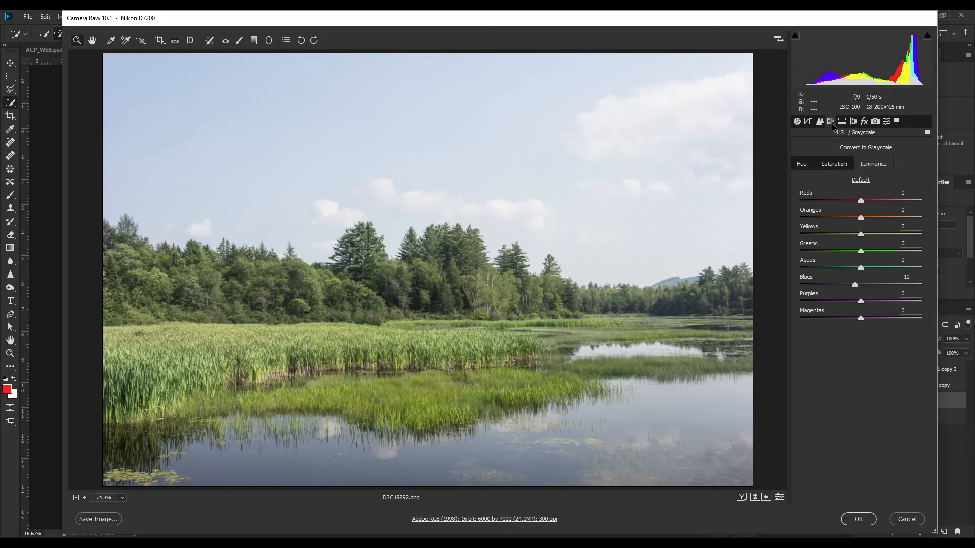
pyautogui.doubleClick(854, 285)
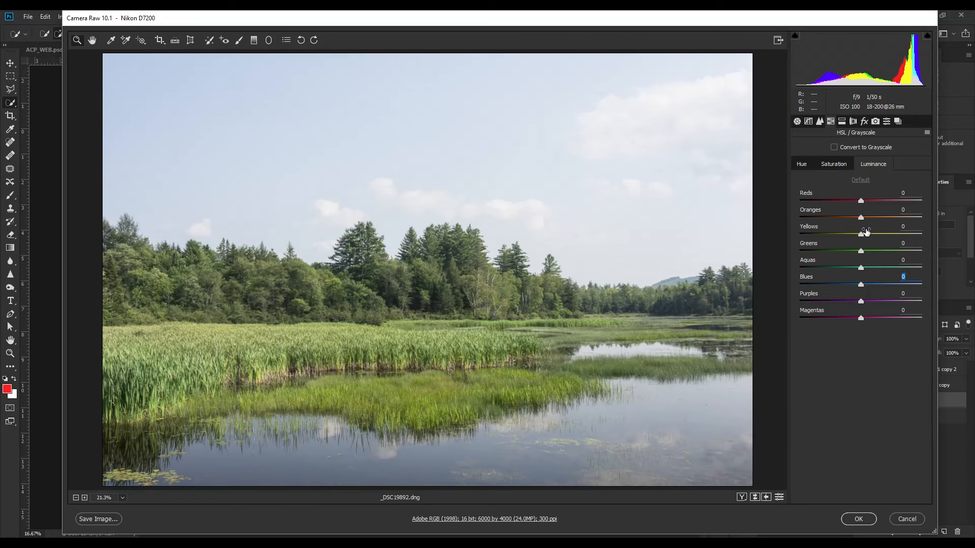
pyautogui.click(836, 166)
pyautogui.click(867, 285)
pyautogui.doubleClick(866, 284)
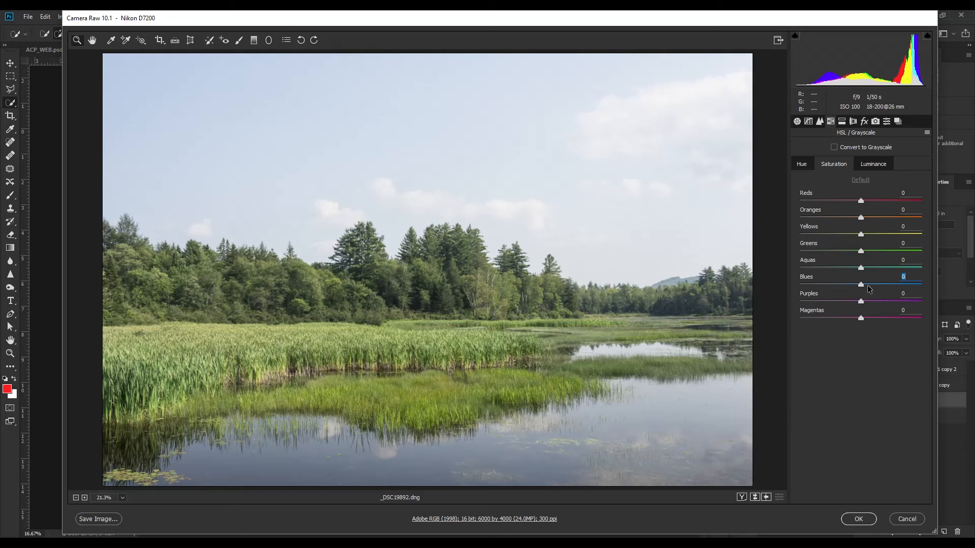
pyautogui.click(867, 523)
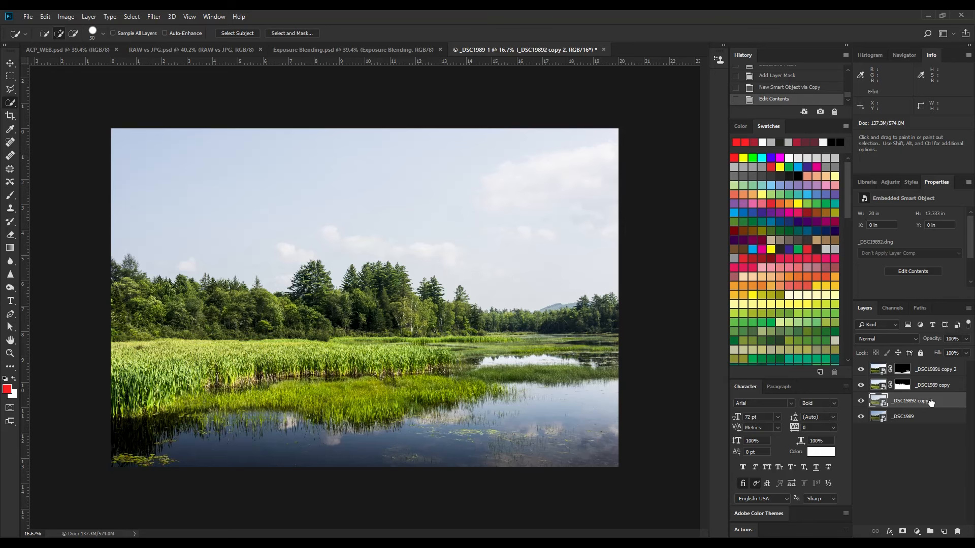
# Move the _DSC19892 copy 2 layer below _DSC1989 and view it alone before showing all layers again
pyautogui.moveTo(931, 402); pyautogui.dragTo(932, 437)
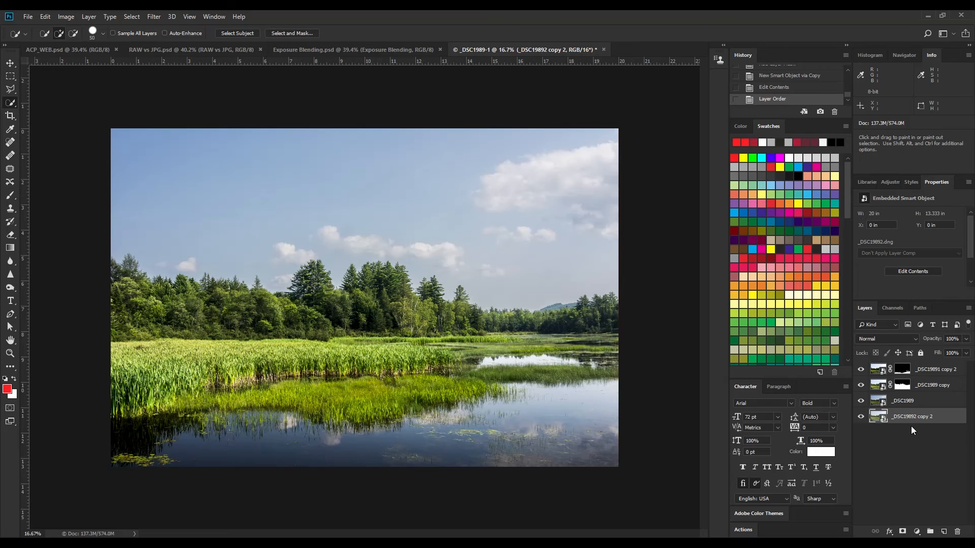
pyautogui.keyDown('alt'); pyautogui.click(861, 417); pyautogui.keyUp('alt')
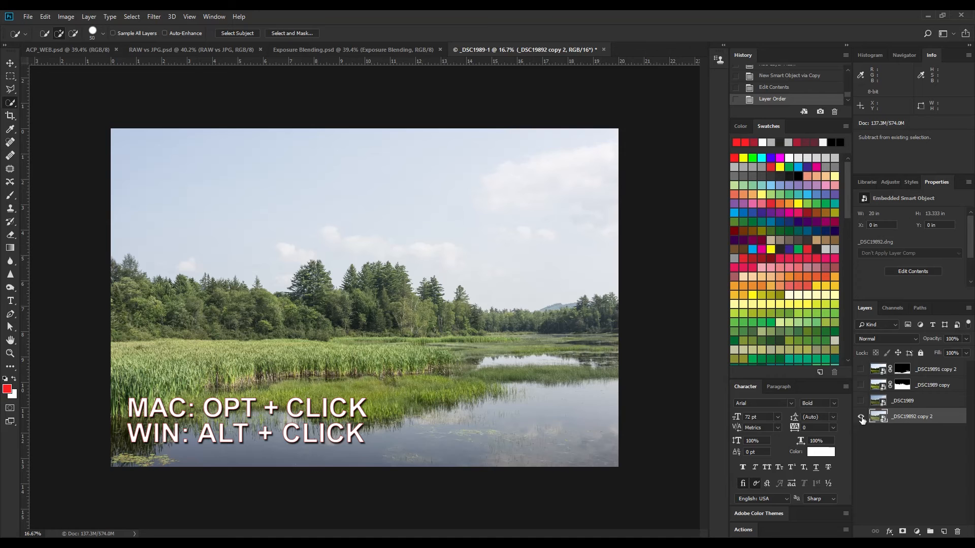
pyautogui.keyDown('alt'); pyautogui.click(861, 417); pyautogui.keyUp('alt')
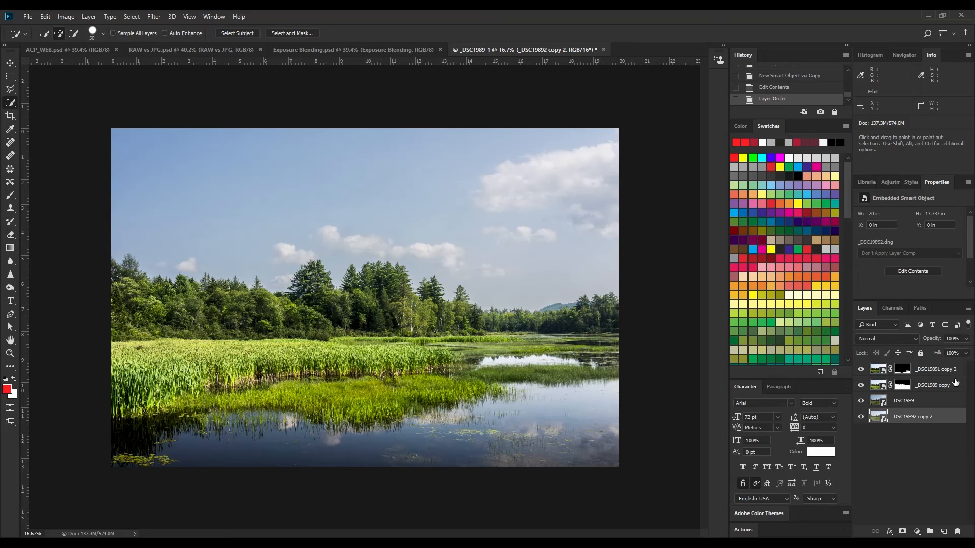
# Stamp all visible layers into a new merged layer on top and open it in the Camera Raw Filter
pyautogui.keyDown('shift'); pyautogui.click(930, 374); pyautogui.keyUp('shift')
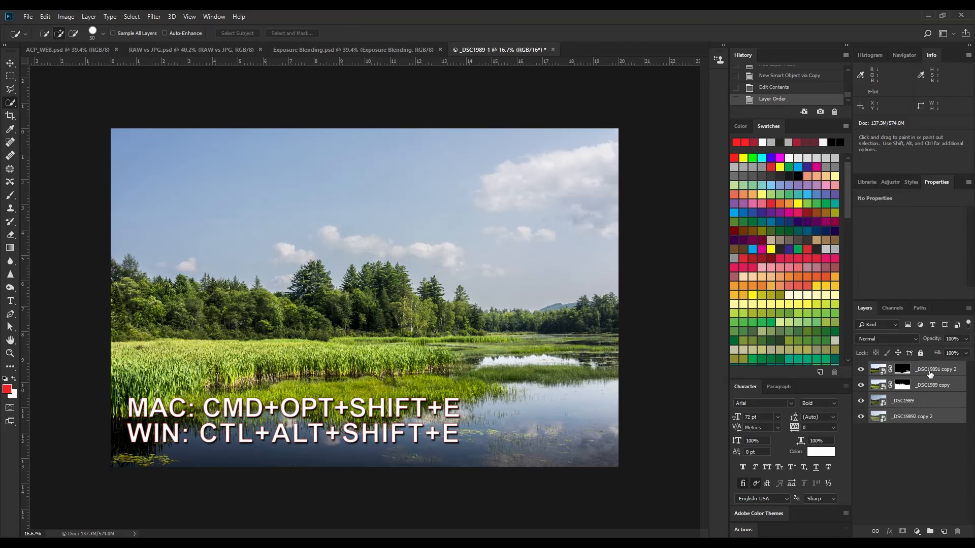
pyautogui.hotkey('ctrl', 'alt', 'shift', 'e')
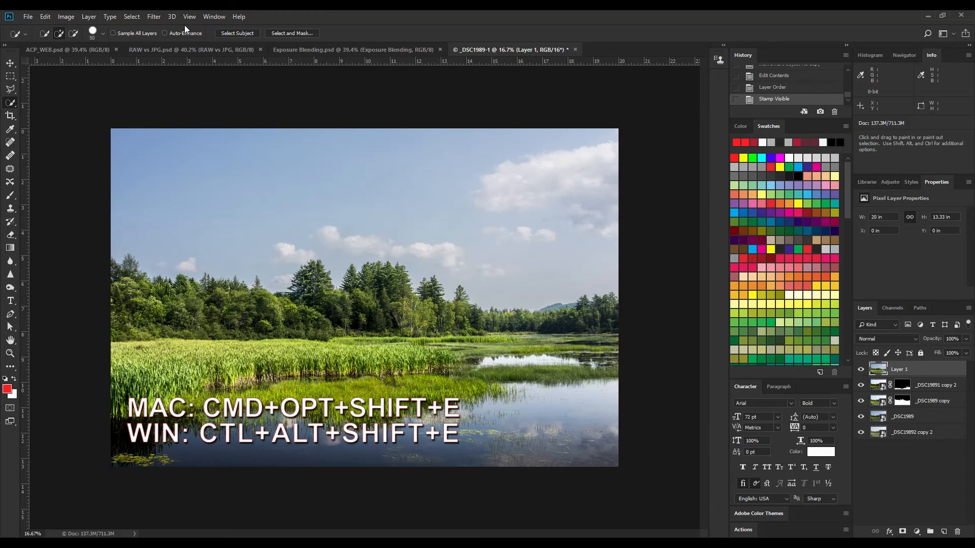
pyautogui.click(154, 17)
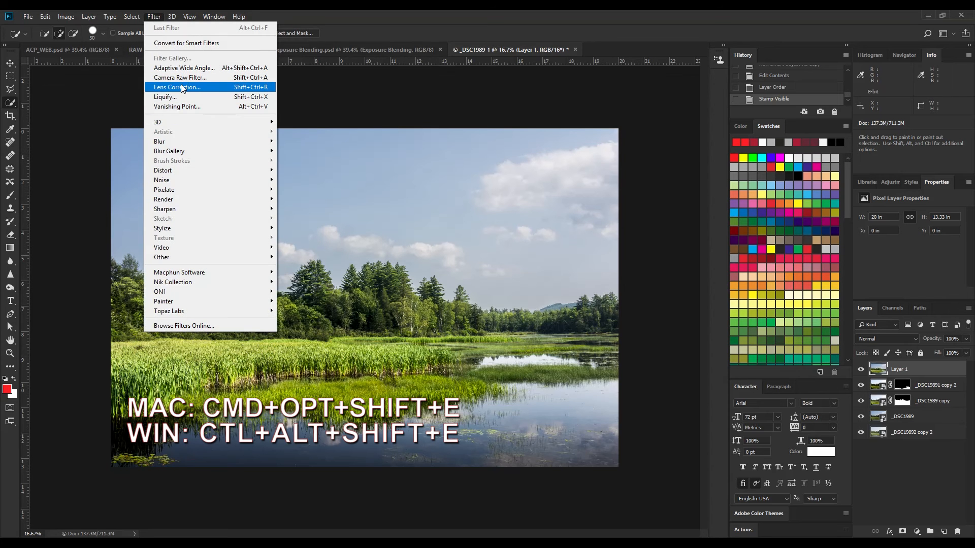
pyautogui.click(181, 81)
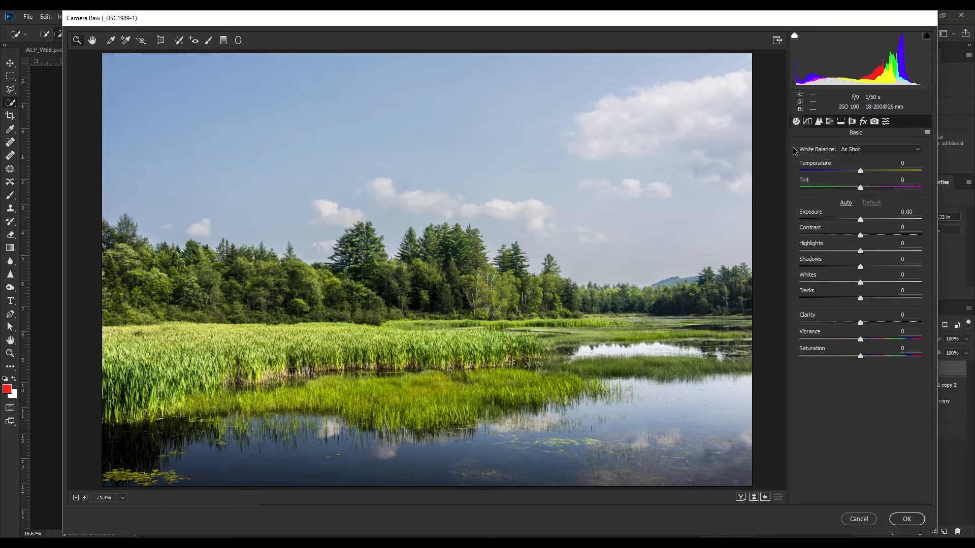
# Apply a post-crop vignette with an amount of -20 to Layer 1 and toggle the layer's visibility to compare
pyautogui.click(863, 122)
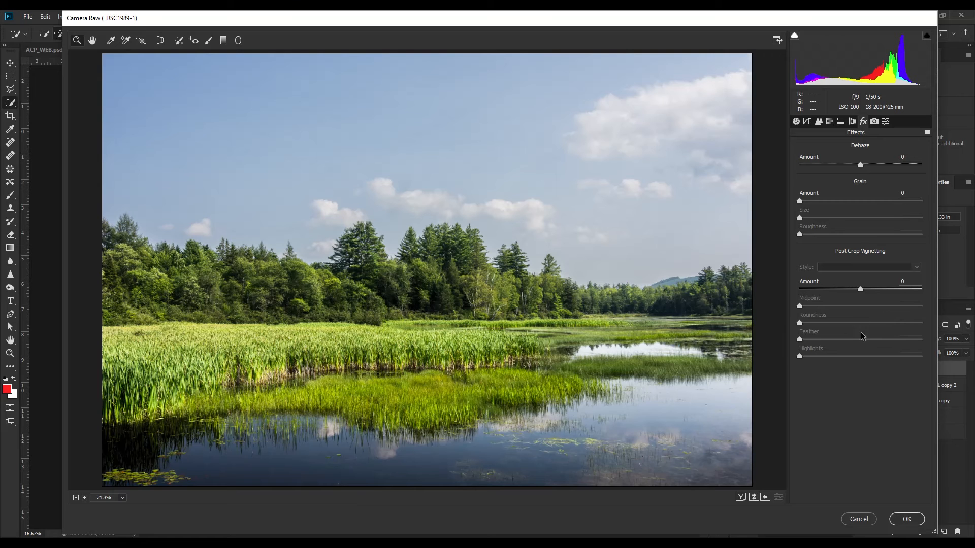
pyautogui.click(860, 288)
pyautogui.moveTo(860, 288)
pyautogui.mouseDown()
pyautogui.moveTo(836, 301)
pyautogui.moveTo(848, 291)
pyautogui.mouseUp()
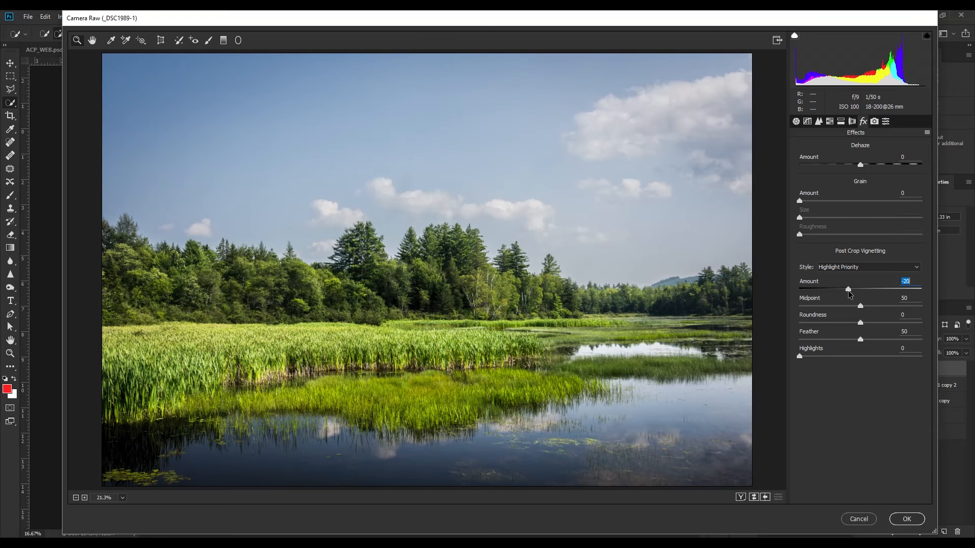
pyautogui.click(906, 519)
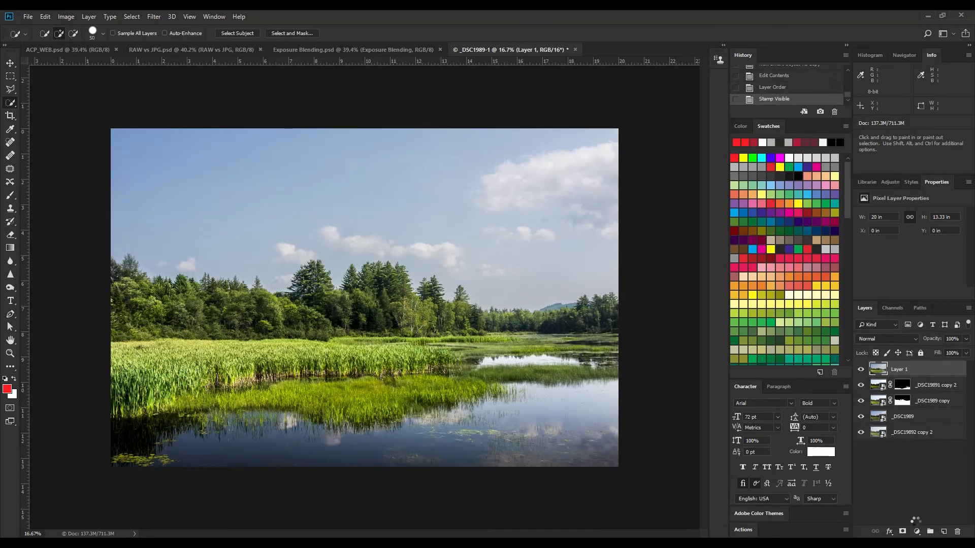
pyautogui.click(861, 370)
pyautogui.click(861, 370)
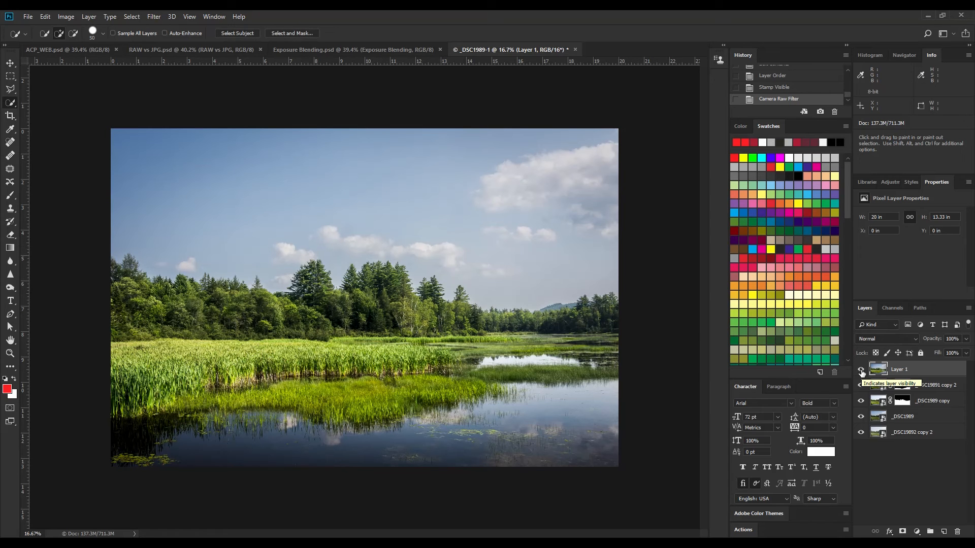
# Set Layer 1's opacity to 50% and toggle its visibility to compare the image with and without the vignette
pyautogui.click(951, 476)
pyautogui.click(921, 378)
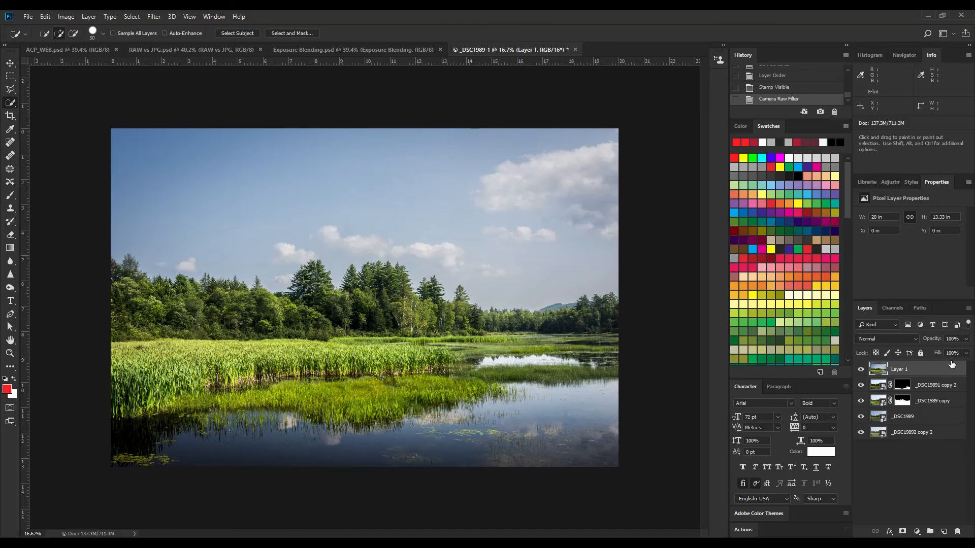
pyautogui.click(918, 340)
pyautogui.write('50')
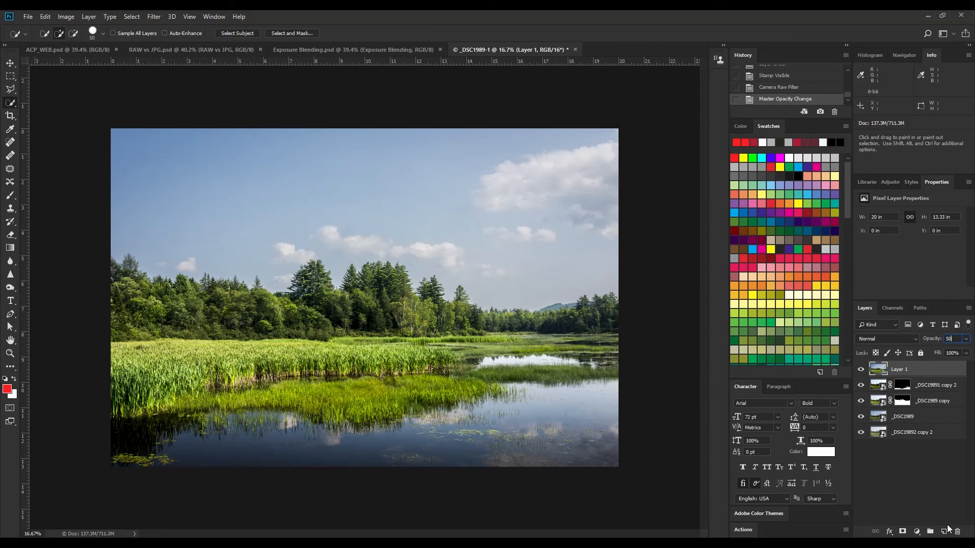
pyautogui.click(946, 490)
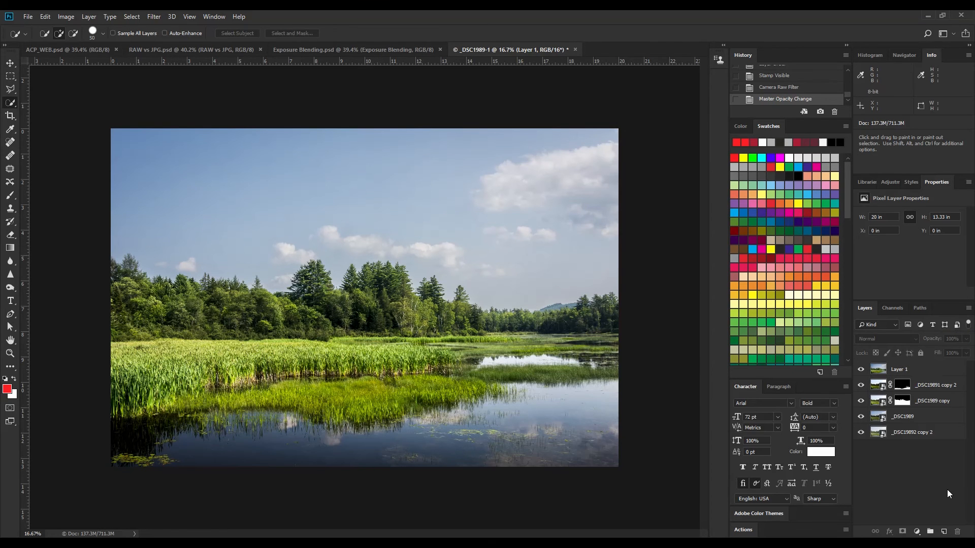
pyautogui.click(861, 370)
pyautogui.click(861, 370)
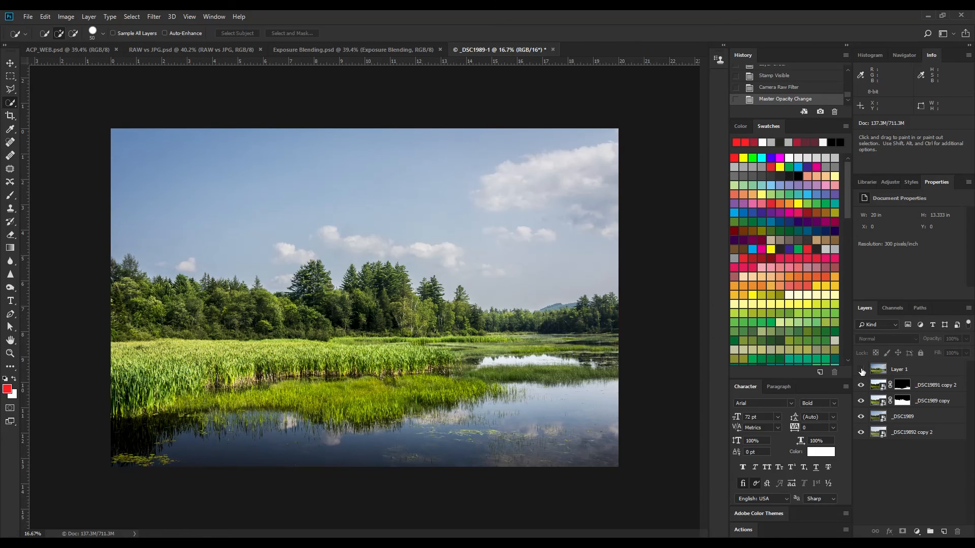
pyautogui.click(861, 370)
pyautogui.click(861, 370)
# Create a new smart object via copy from the _DSC19892 copy 2 layer and open the copy's raw settings
pyautogui.click(918, 437)
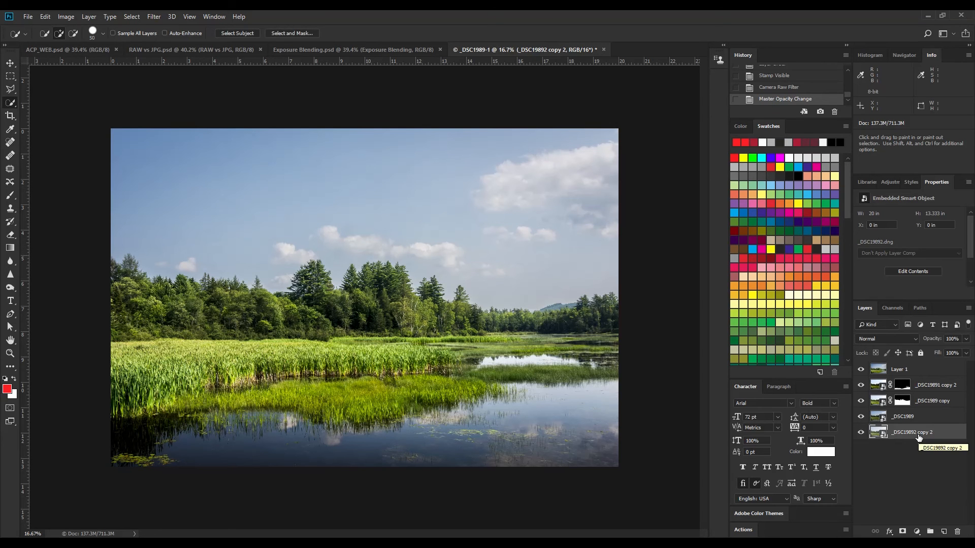
pyautogui.rightClick(918, 436)
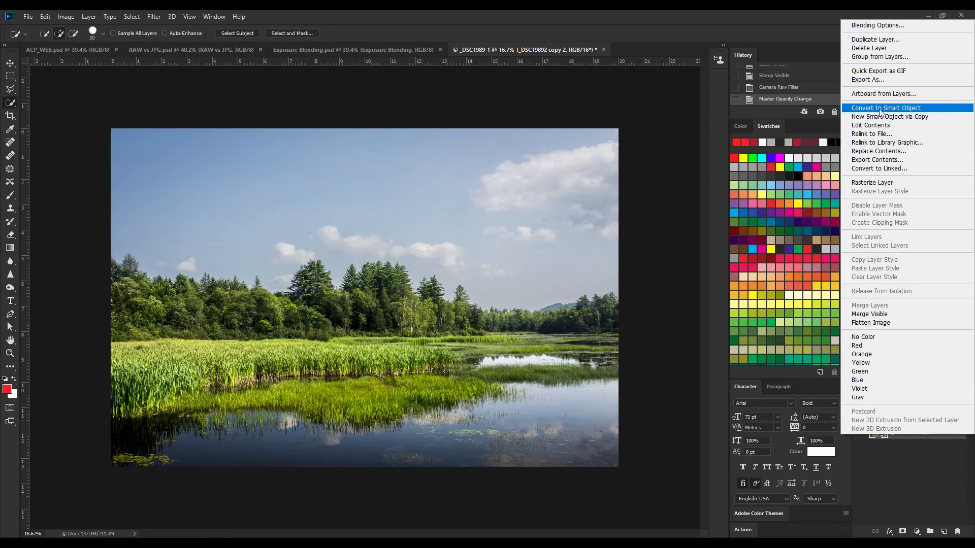
pyautogui.click(908, 117)
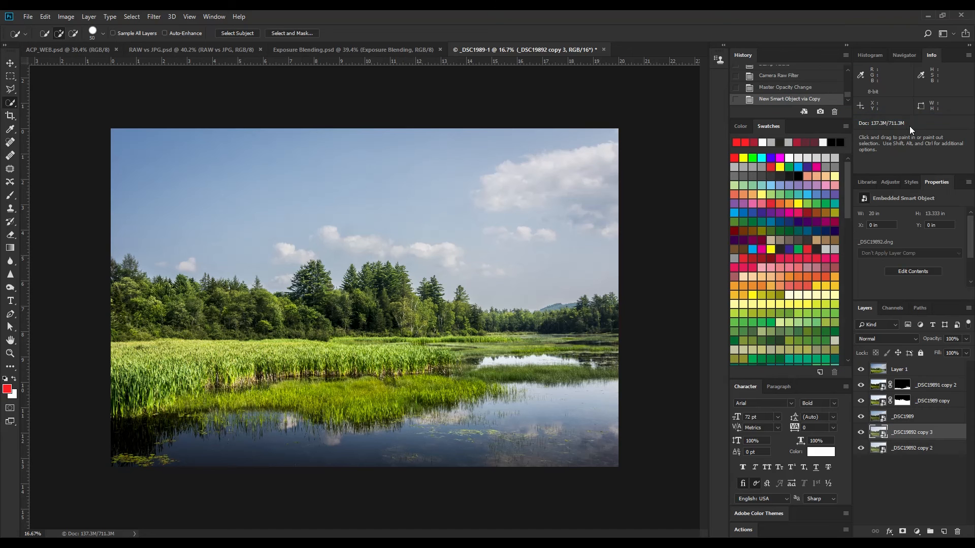
pyautogui.doubleClick(875, 434)
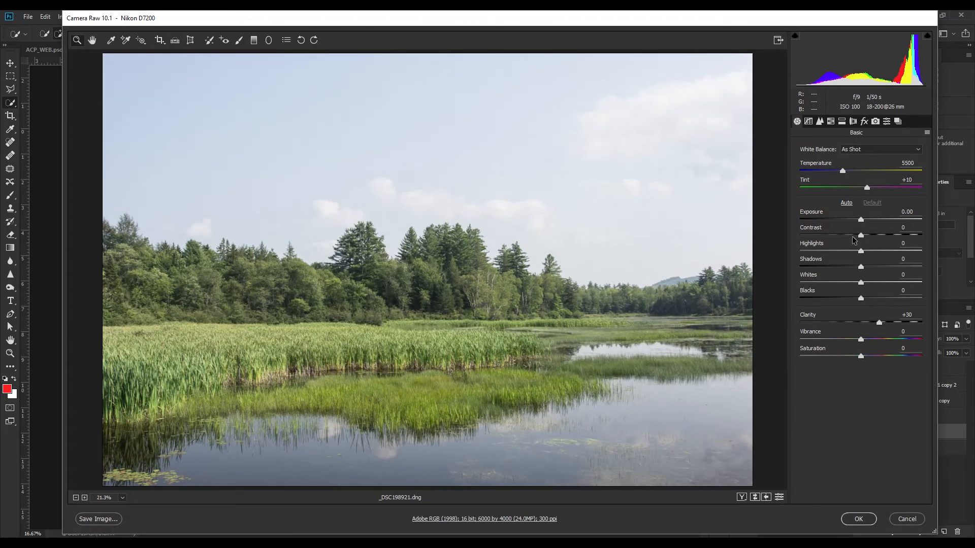
# Apply raw settings to the copy: exposure -0.40, contrast +70, highlights -100, shadows +46, whites +50 and blacks -51
pyautogui.moveTo(860, 235); pyautogui.dragTo(904, 240)
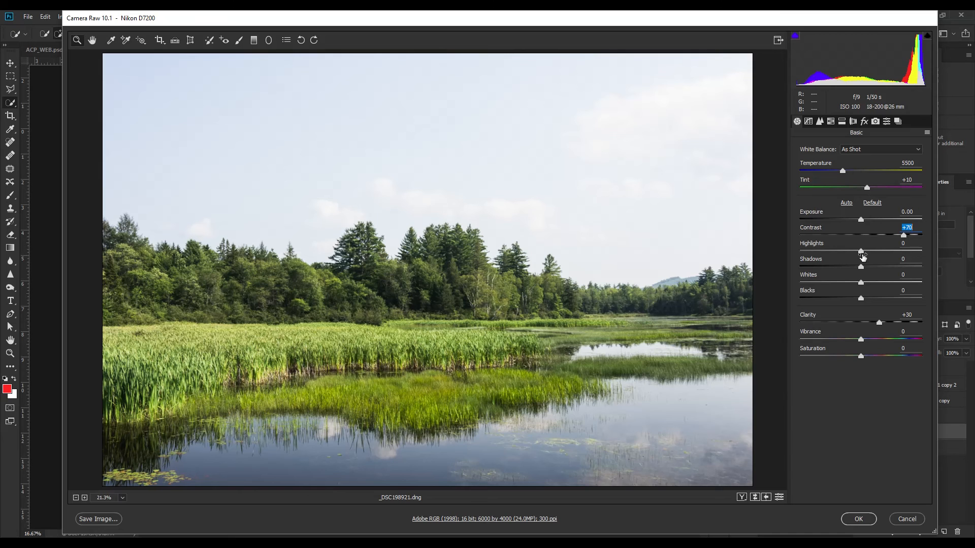
pyautogui.moveTo(862, 256); pyautogui.dragTo(783, 263)
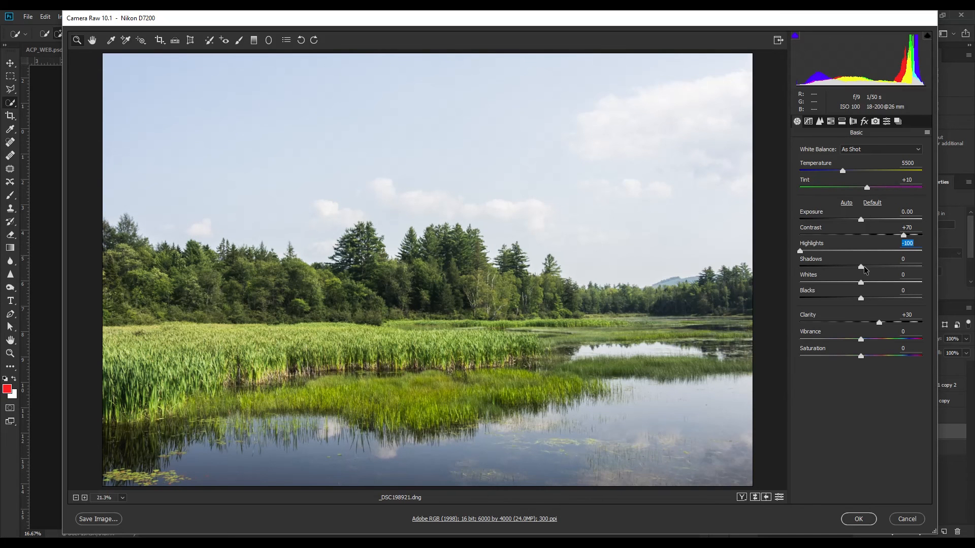
pyautogui.moveTo(865, 270); pyautogui.dragTo(853, 270)
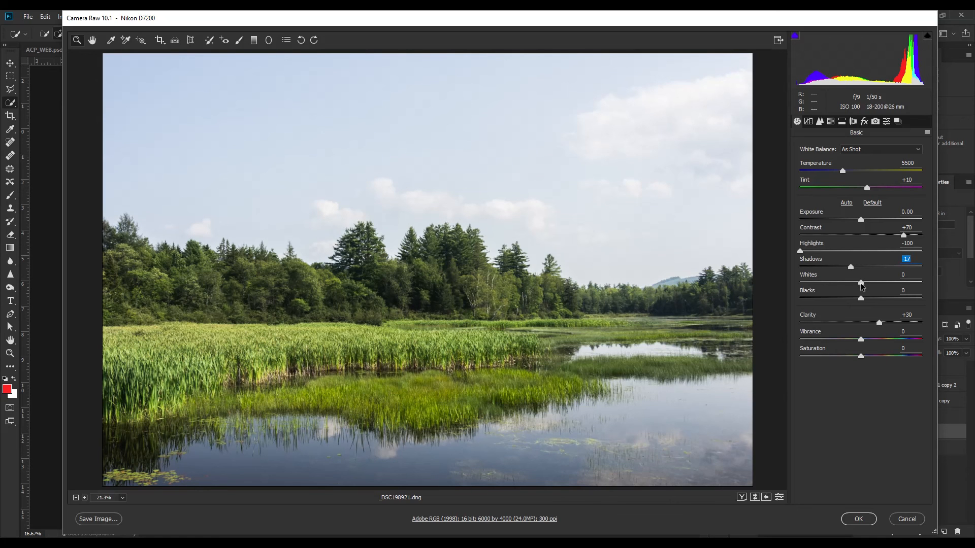
pyautogui.click(861, 284)
pyautogui.moveTo(861, 220)
pyautogui.mouseDown()
pyautogui.moveTo(851, 224)
pyautogui.moveTo(857, 218)
pyautogui.mouseUp()
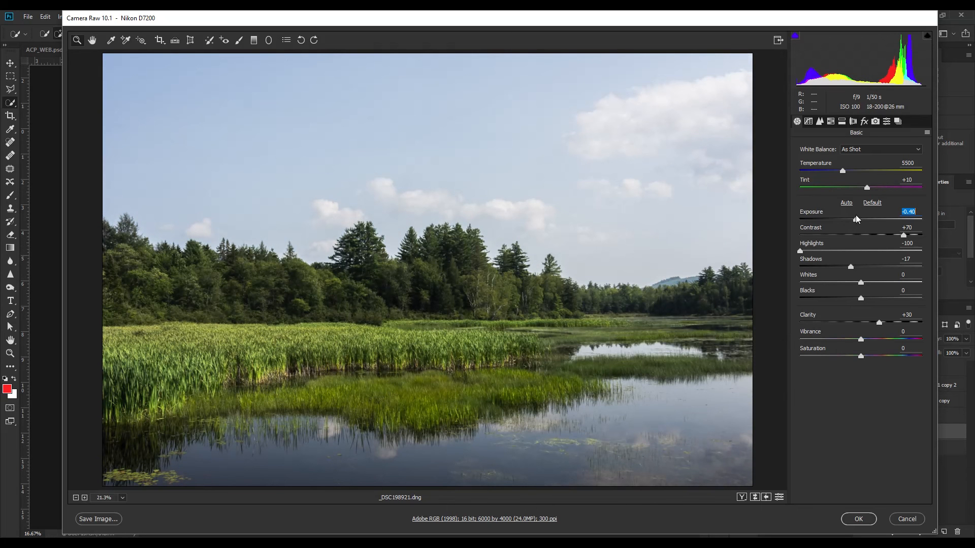
pyautogui.moveTo(851, 267); pyautogui.dragTo(890, 263)
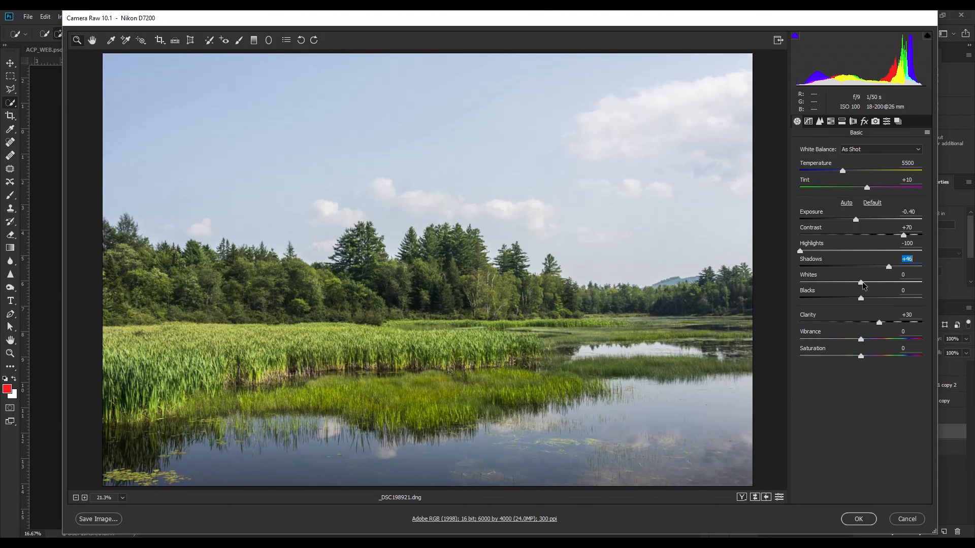
pyautogui.moveTo(861, 283); pyautogui.dragTo(831, 312)
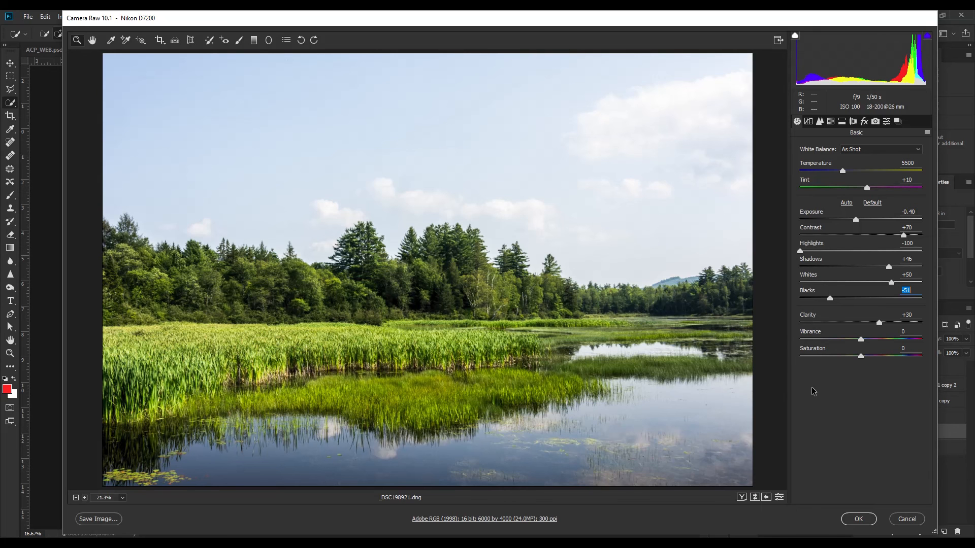
pyautogui.click(858, 520)
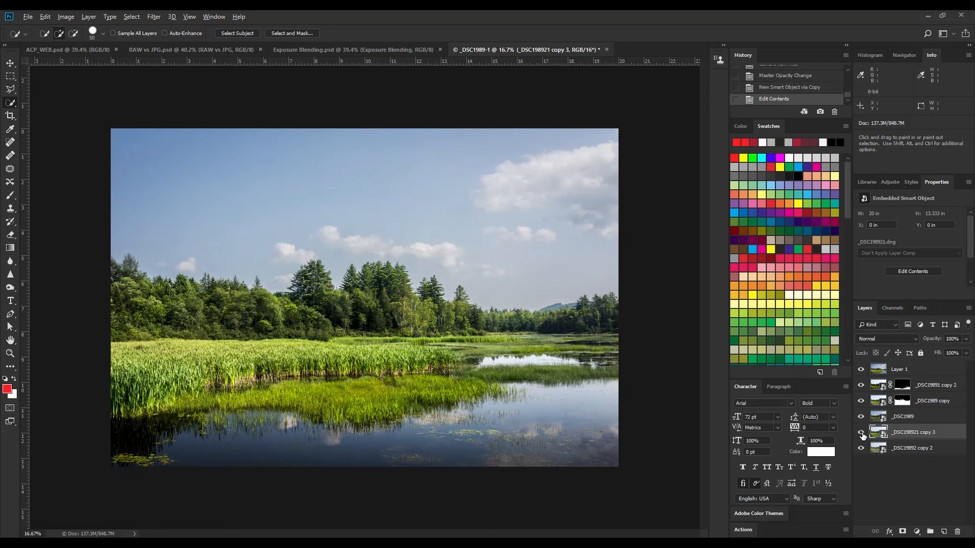
# Compare the _DSC198921 copy 3 layer shown alone with the full layered blend, and switch to the ACP_WEB.psd document
pyautogui.press('alt')
pyautogui.keyDown('alt'); pyautogui.click(862, 434); pyautogui.keyUp('alt')
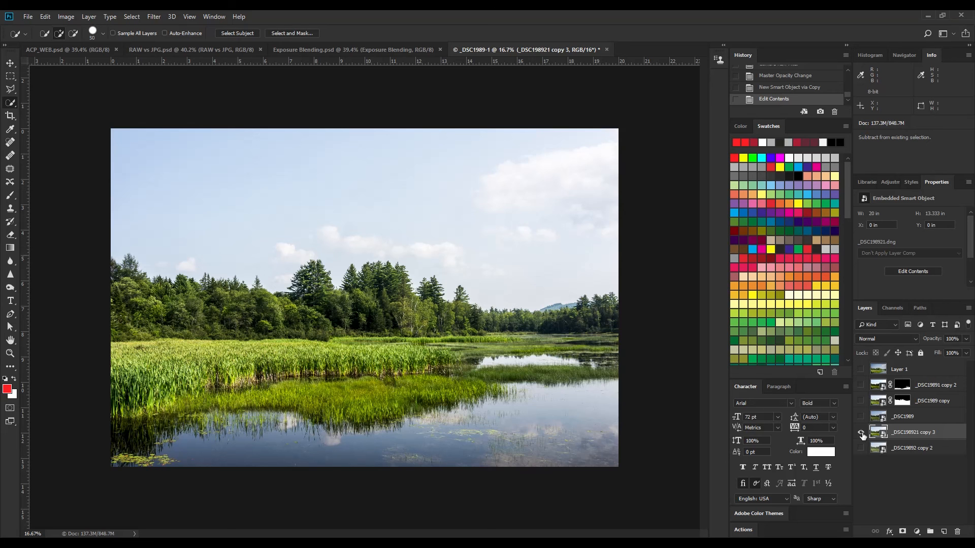
pyautogui.keyDown('alt'); pyautogui.click(861, 434); pyautogui.keyUp('alt')
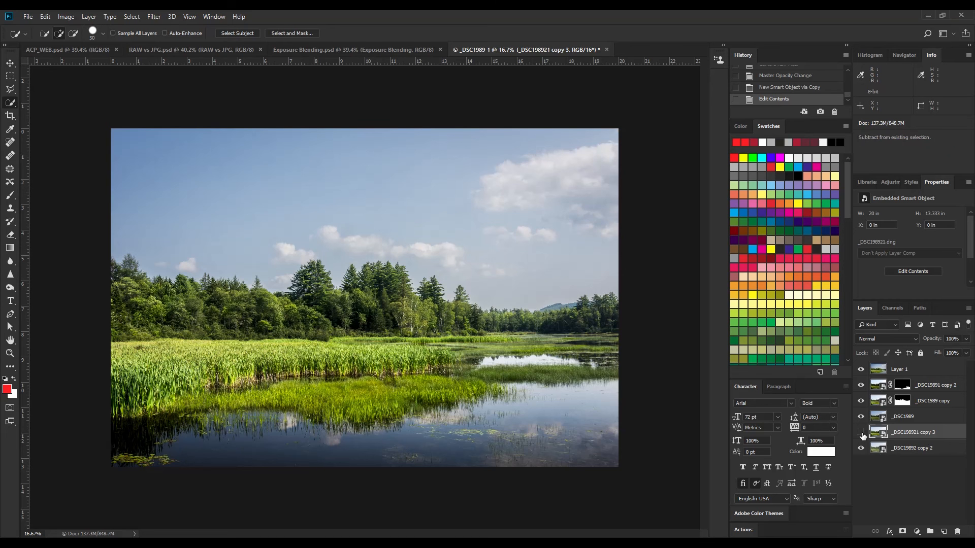
pyautogui.click(861, 433)
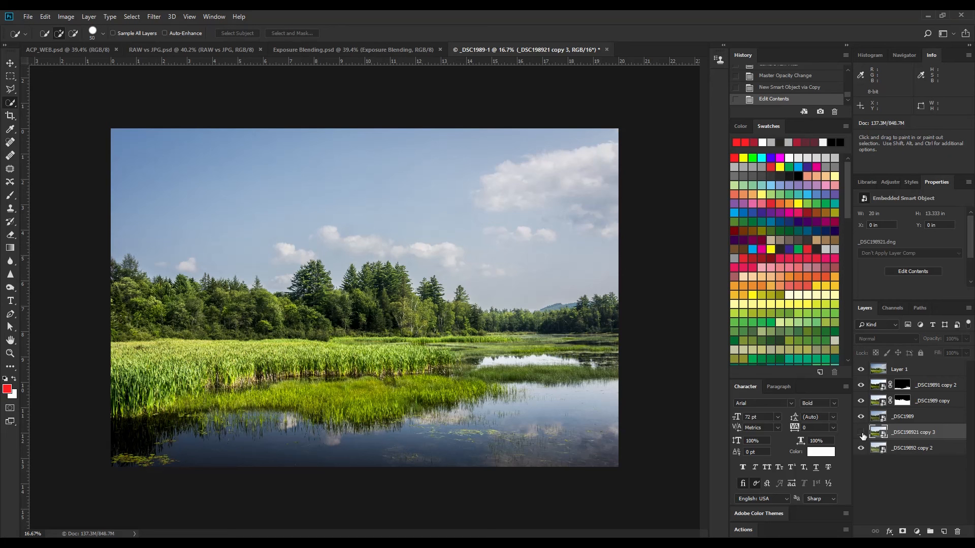
pyautogui.click(861, 433)
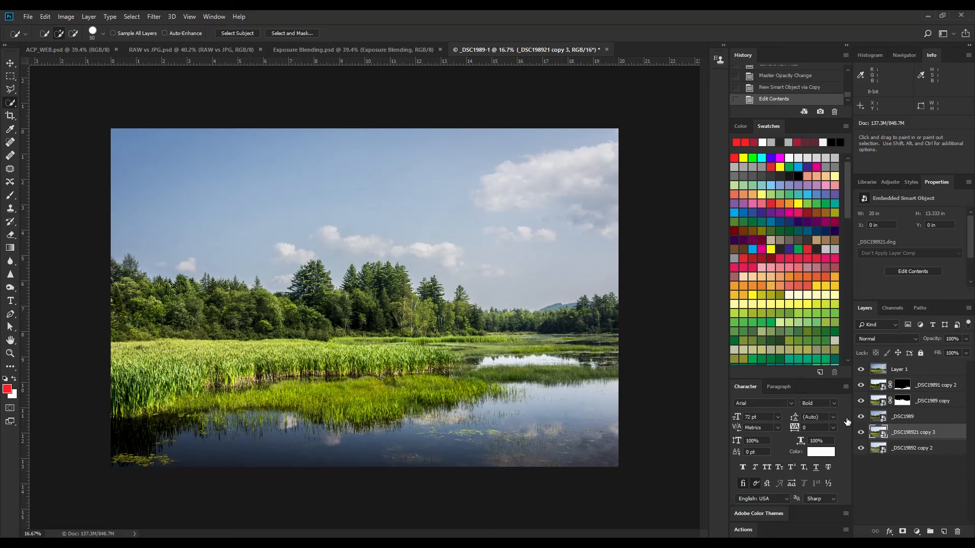
pyautogui.click(85, 50)
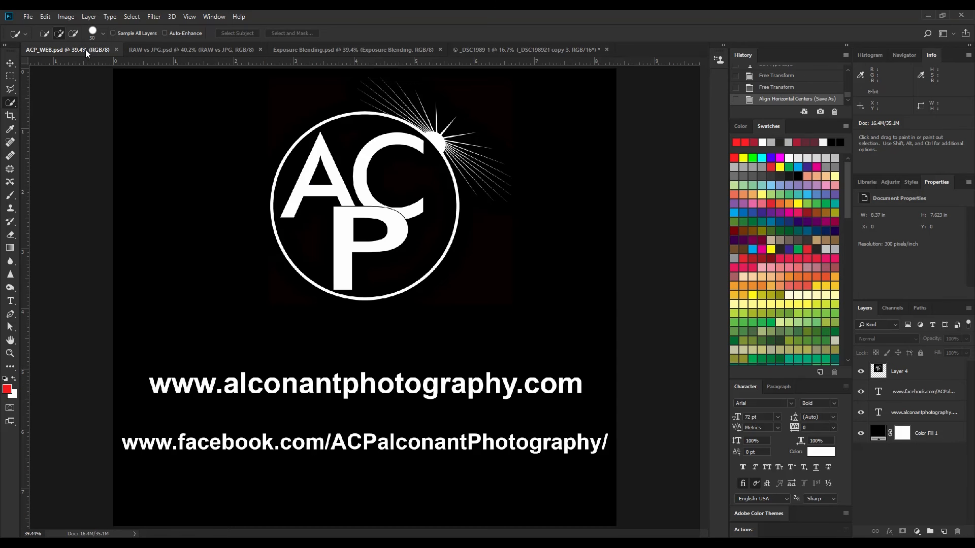